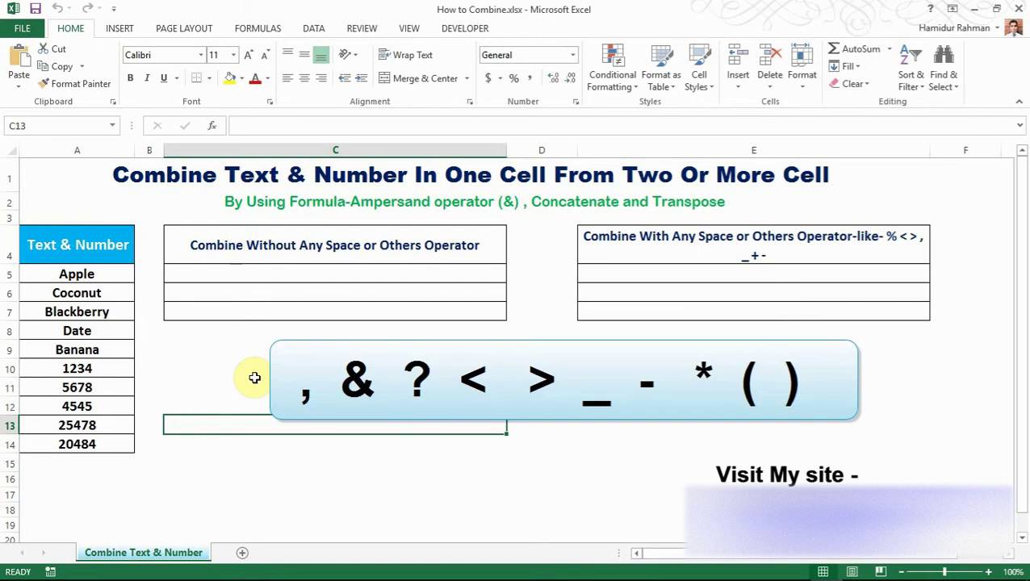
Step: In C5, enter =A5&A6&…&A14 to join A5 through A14 without separators
click(76, 147)
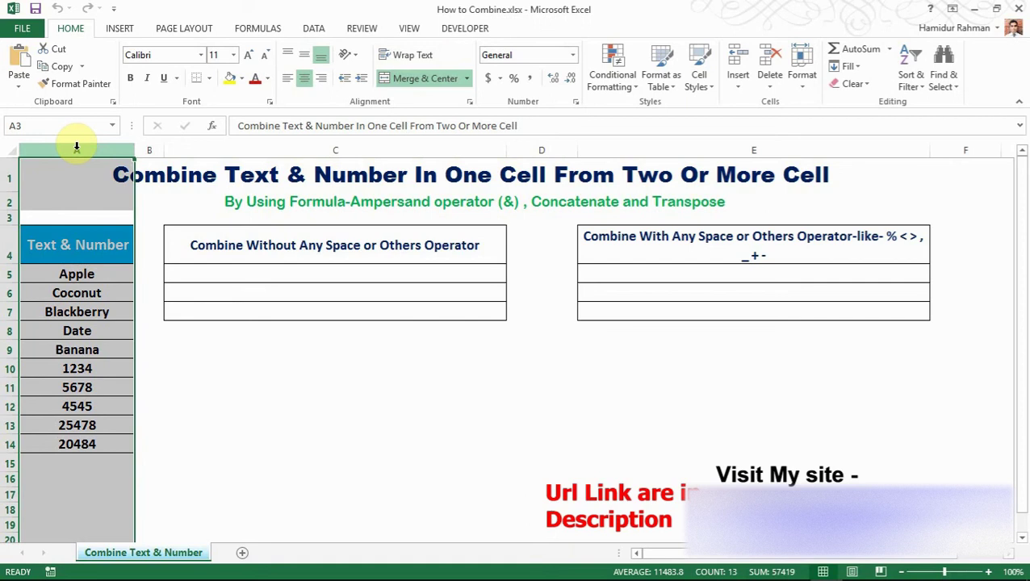
click(317, 267)
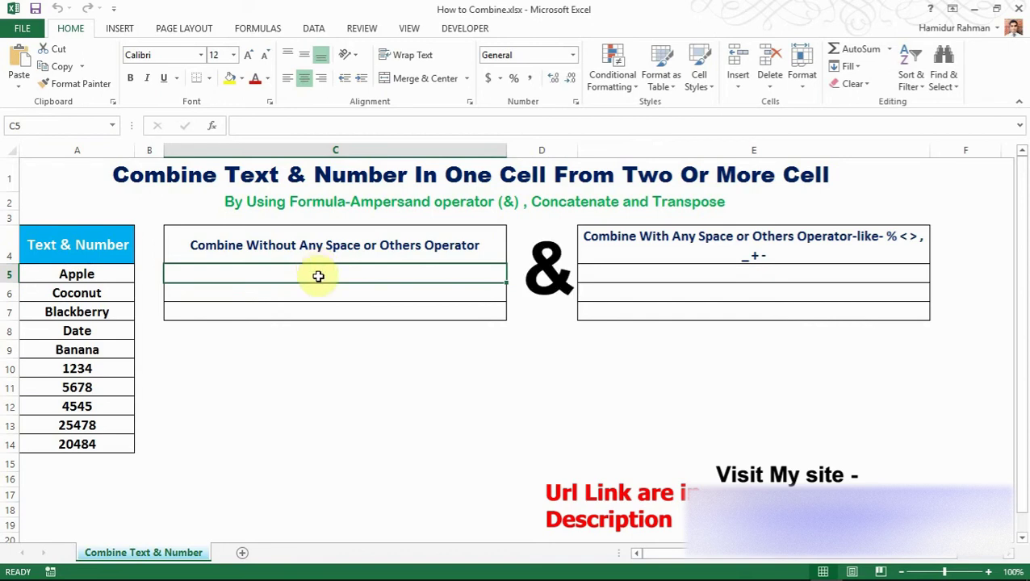
text(=)
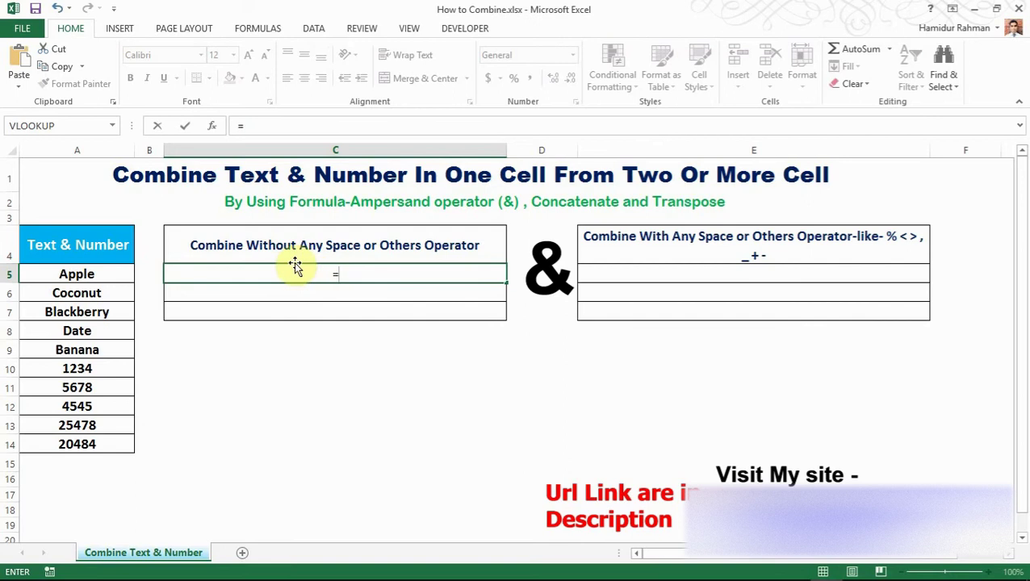
click(87, 276)
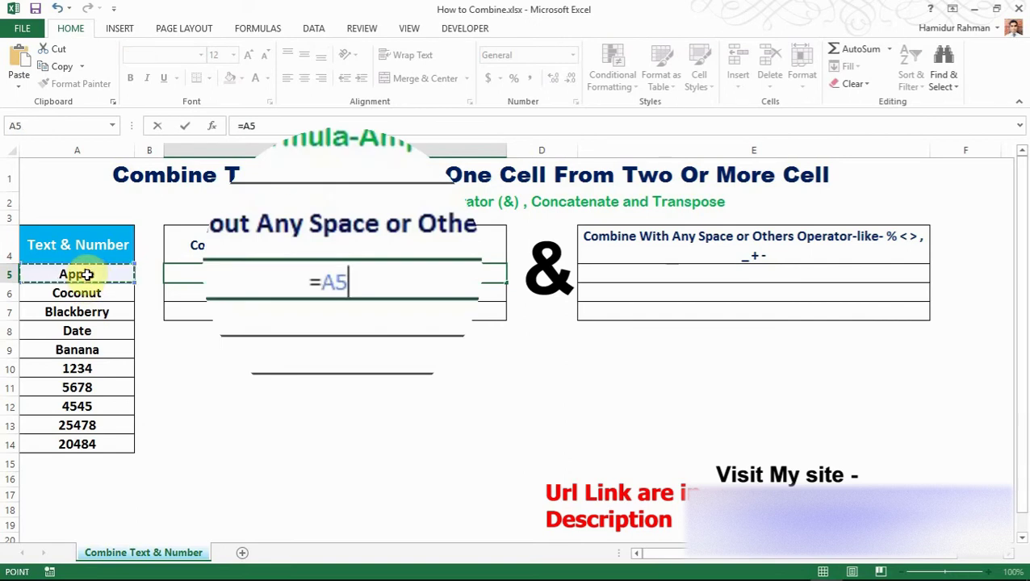
text(&)
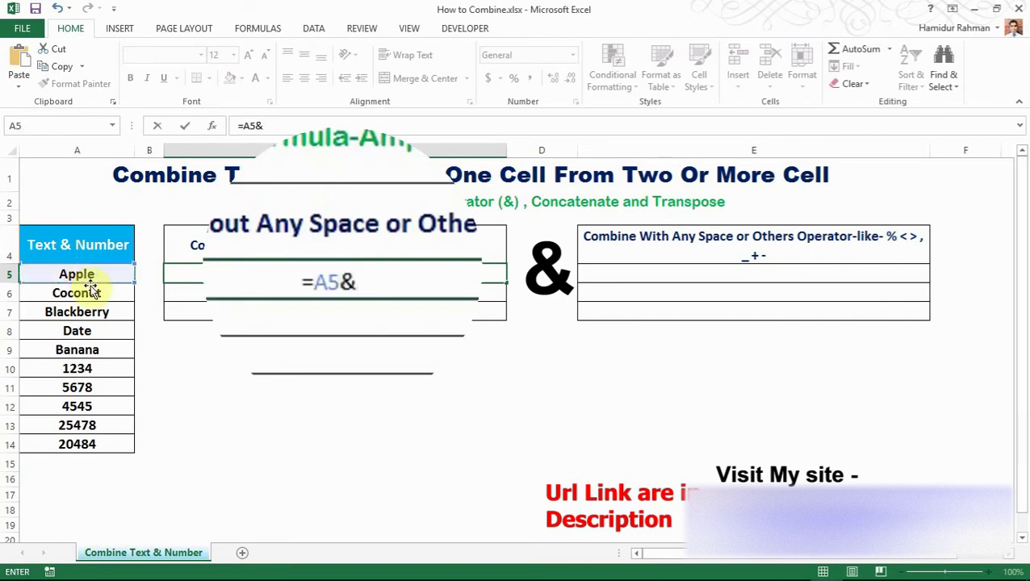
click(90, 294)
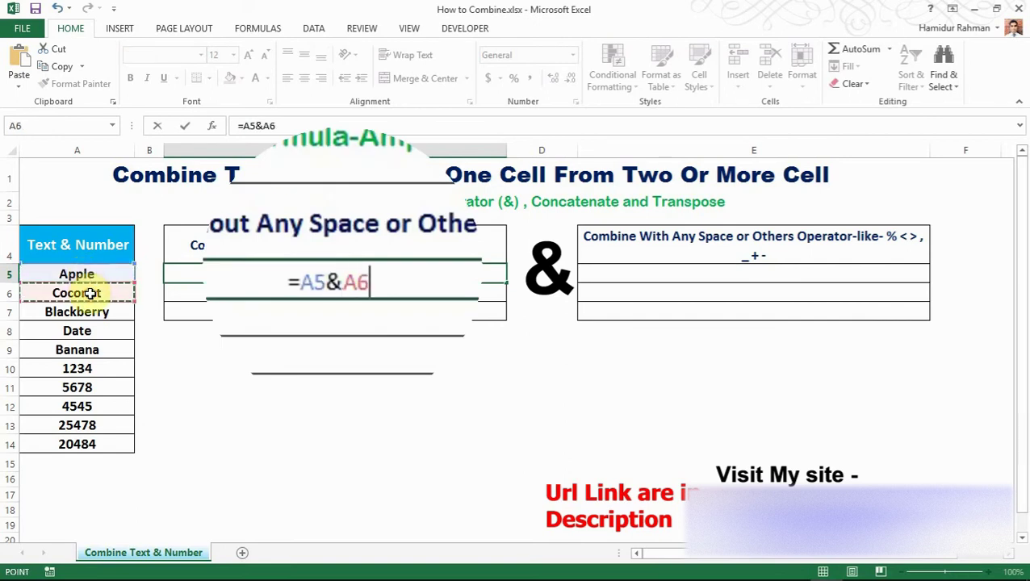
text(&)
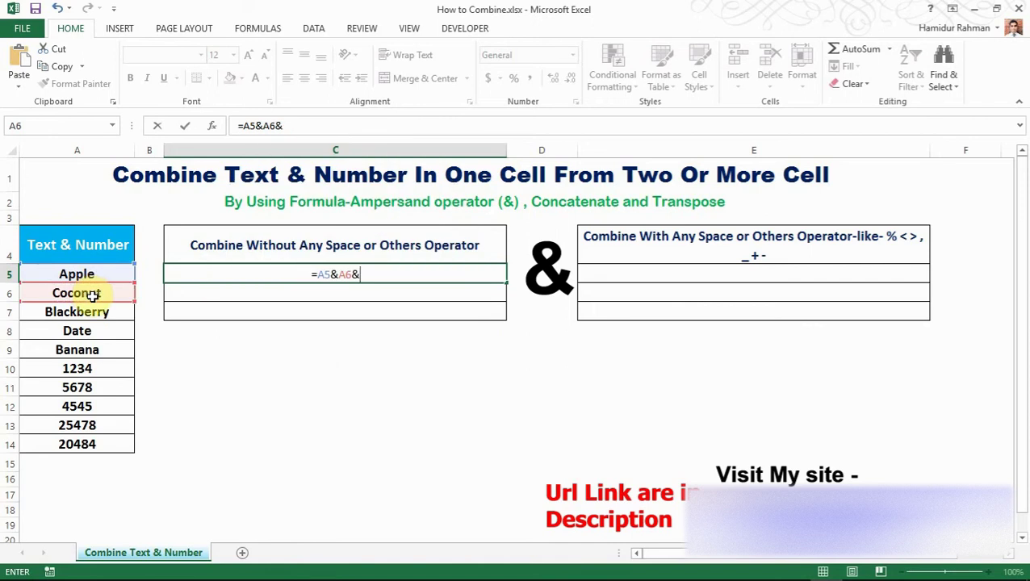
click(97, 310)
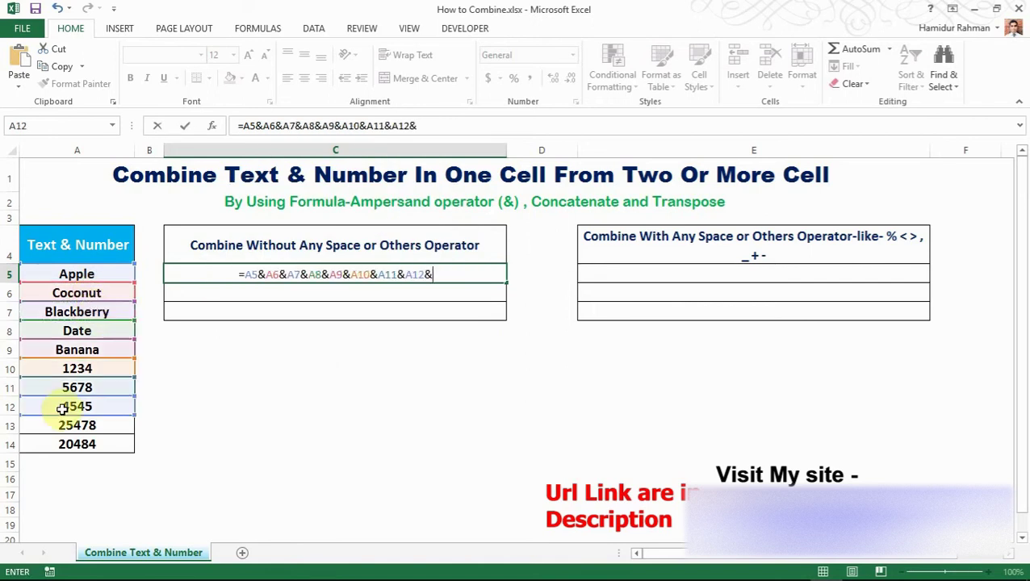
click(54, 429)
text(&)
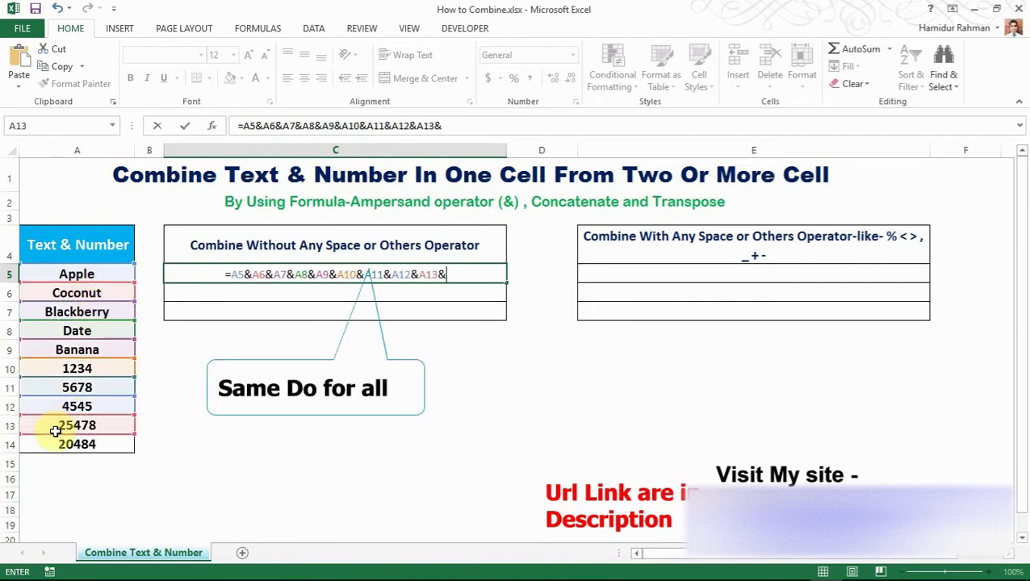
click(51, 442)
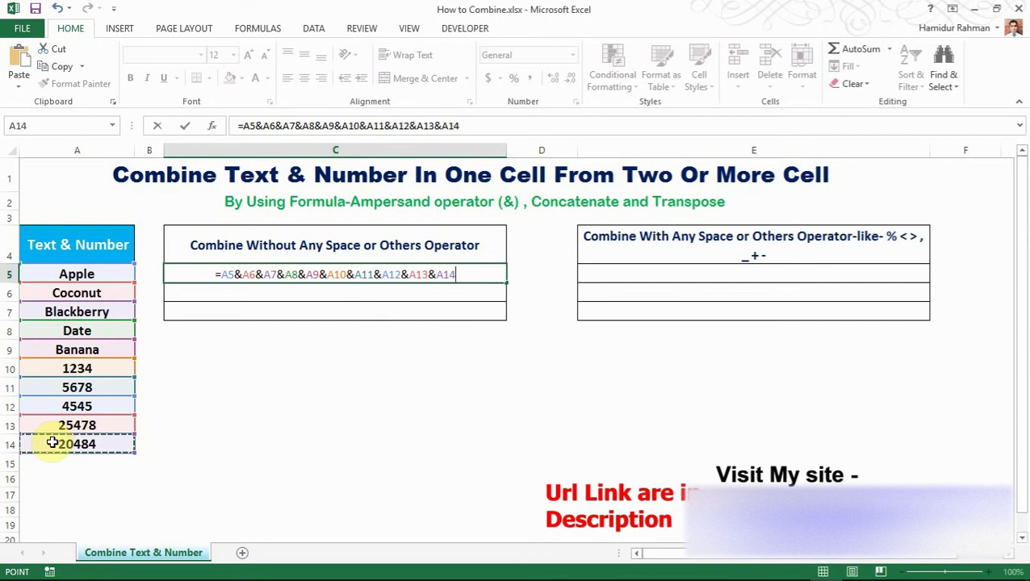
key(Return)
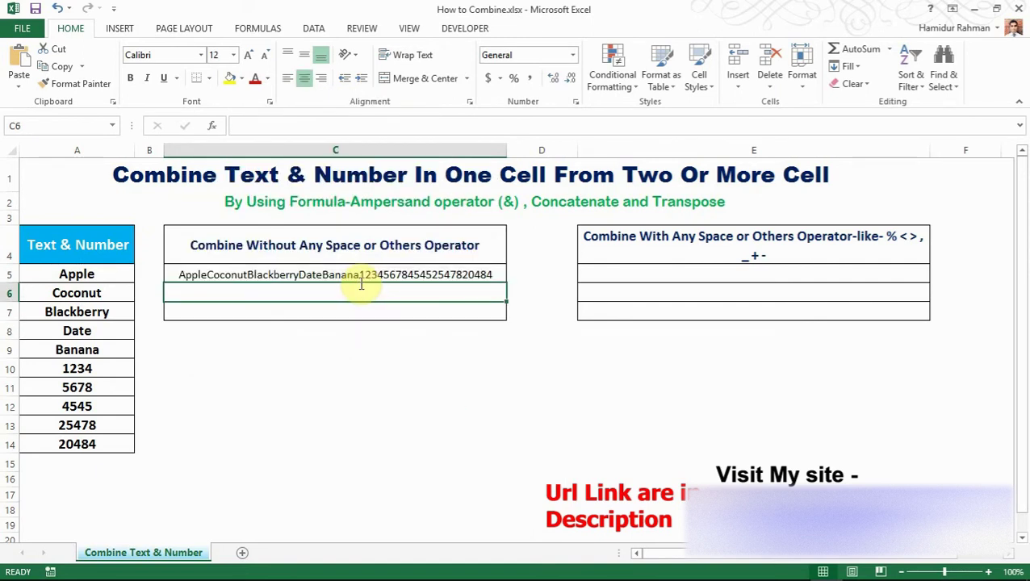
text(=con)
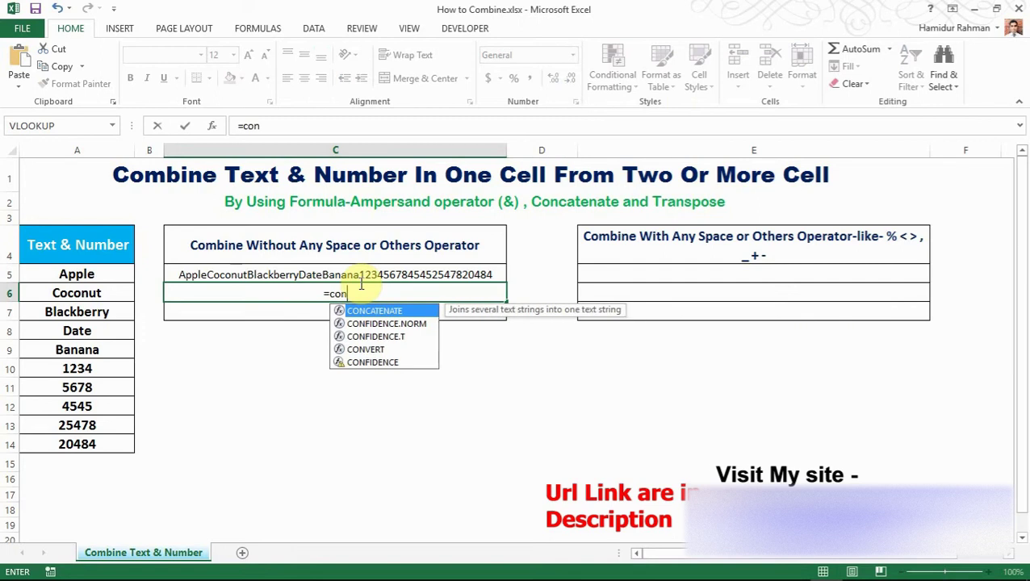
text(c)
Step: Start a CONCATENATE formula in C6 with A5, A6, A7 and A8 as arguments
key(Tab)
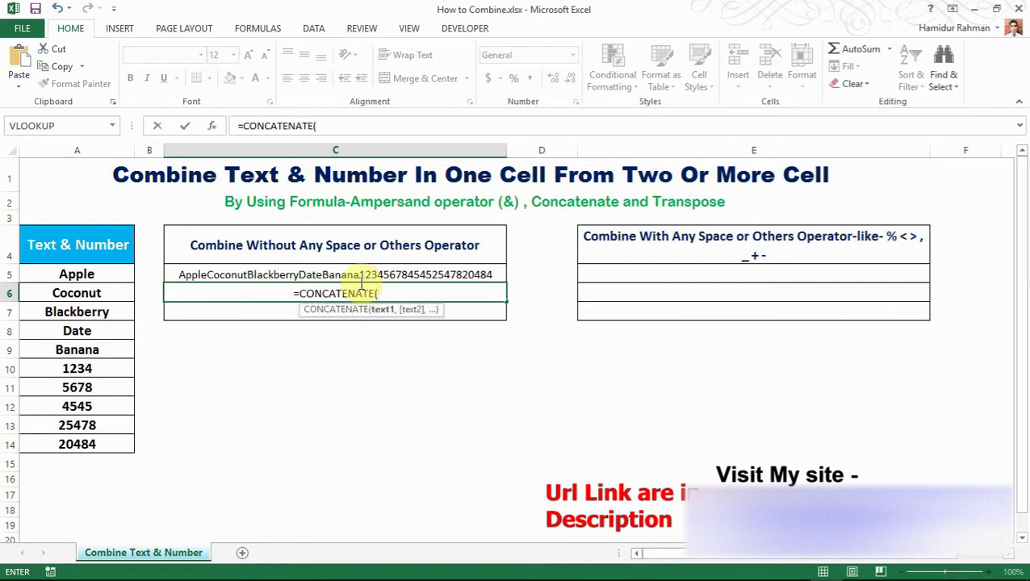
click(75, 274)
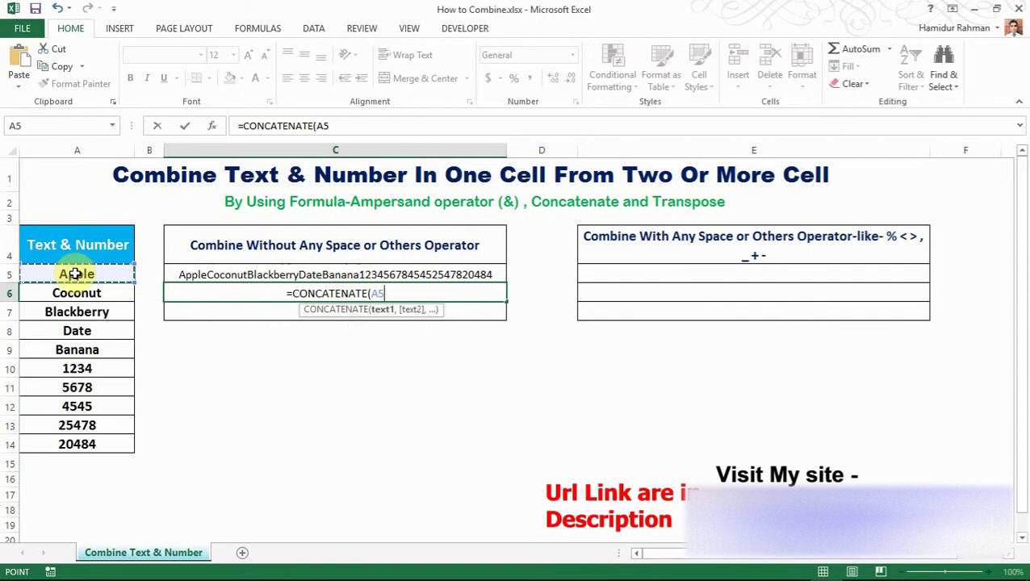
text(,)
click(85, 296)
text(,)
click(91, 311)
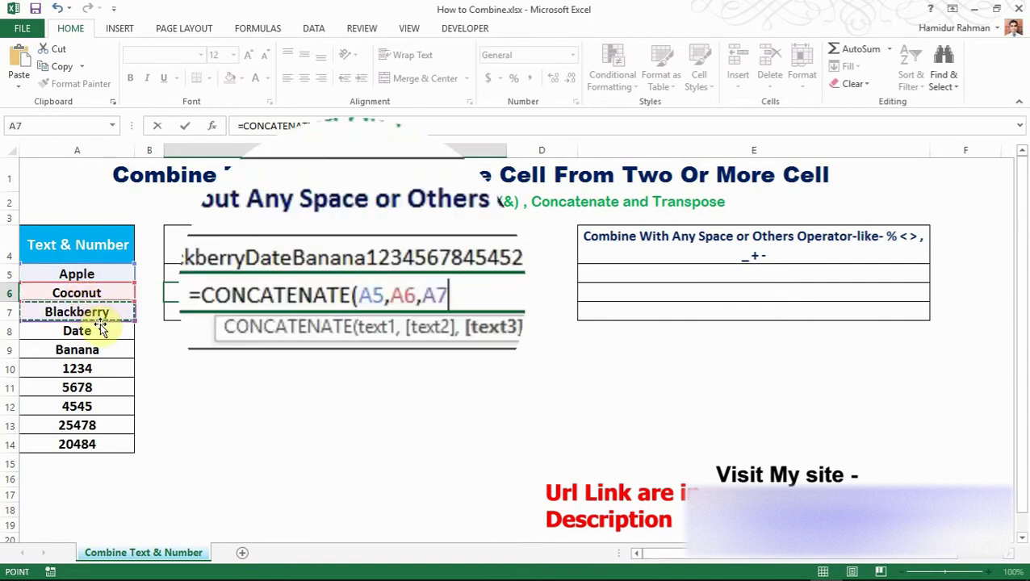
text(,)
click(88, 331)
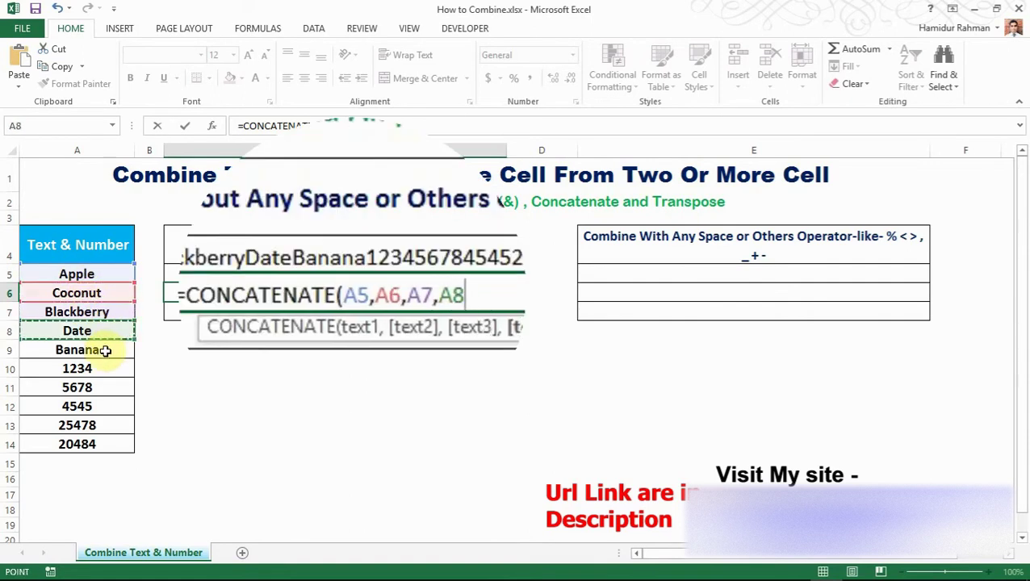
text(,)
Step: Add A9 through A14 as the remaining CONCATENATE arguments and commit the formula
click(107, 350)
text(,)
click(108, 369)
ctrl+click(109, 388)
ctrl+click(110, 407)
ctrl+click(112, 425)
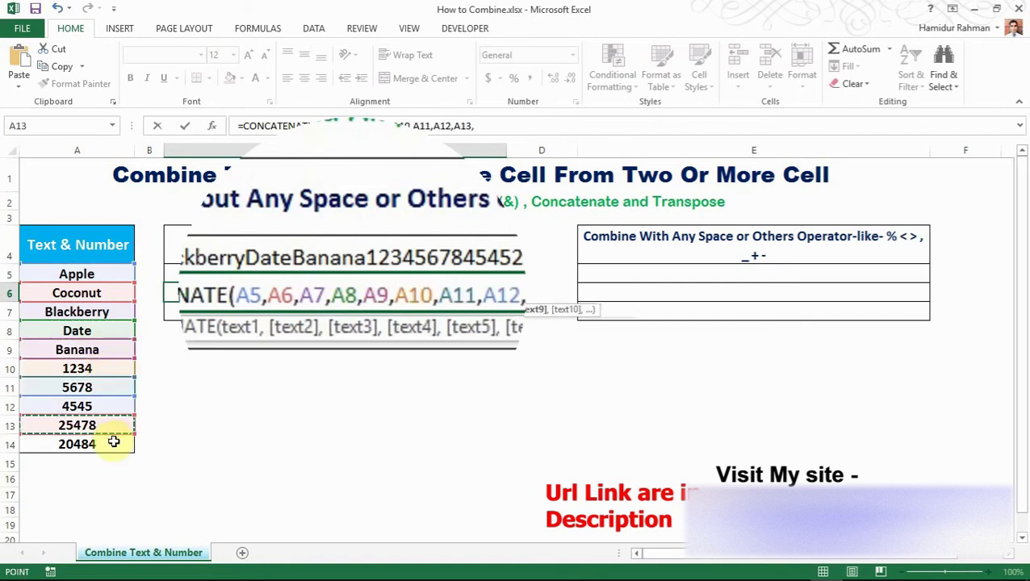
text(,)
click(113, 443)
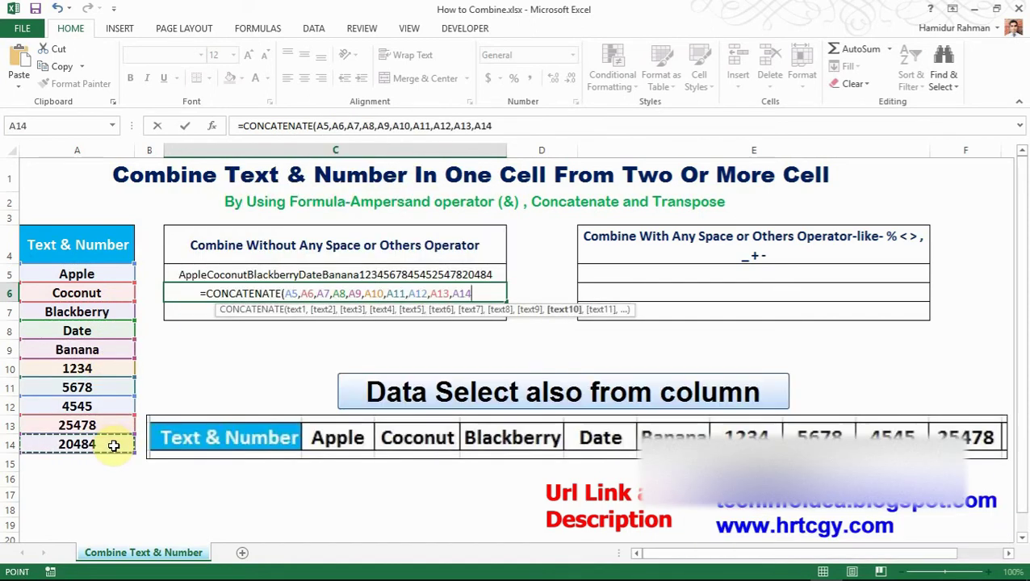
key(Return)
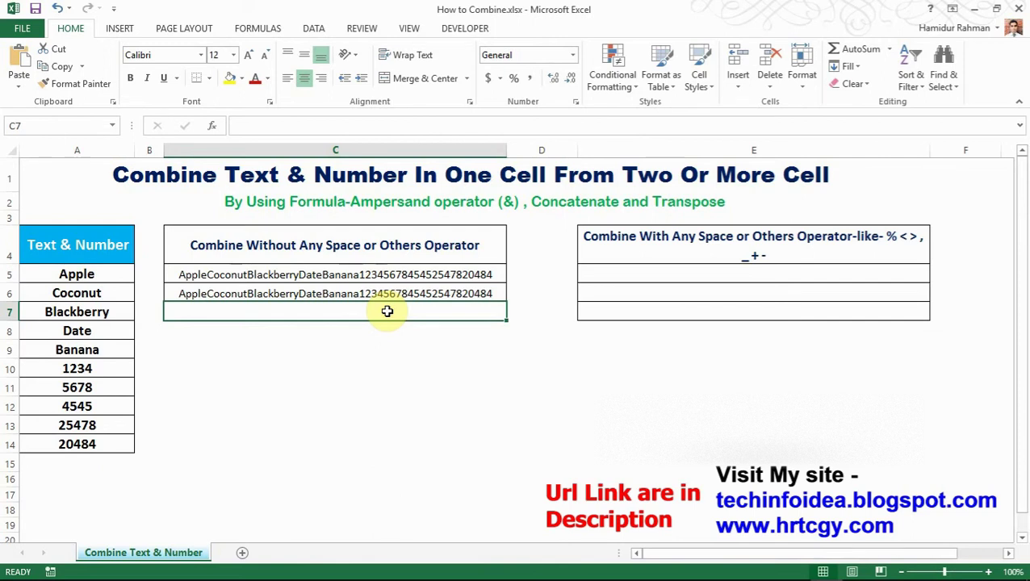
Step: Enter =CONCATENATE(TRANSPOSE(A5:A14)) in C7
text(=)
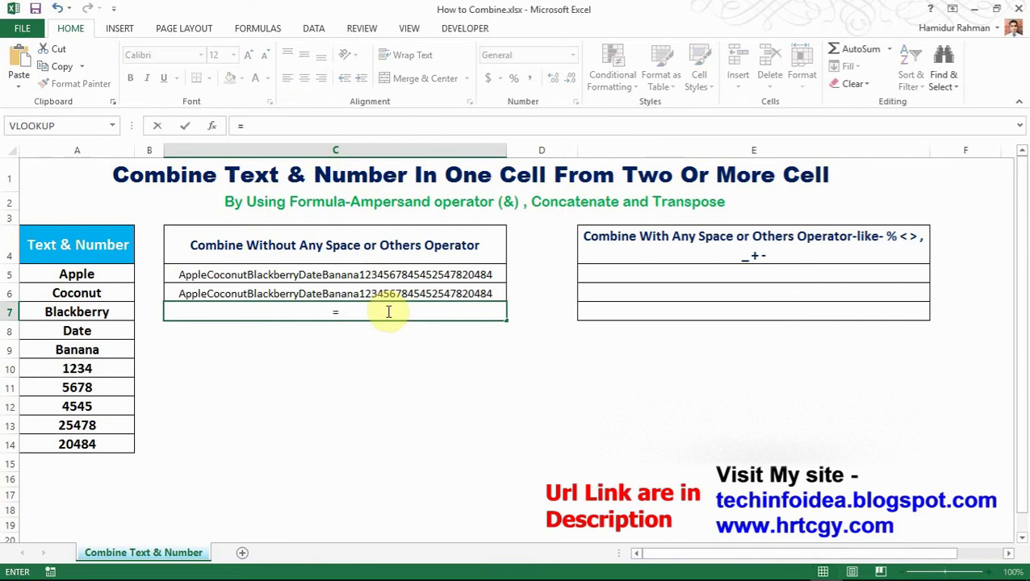
text(con)
key(Tab)
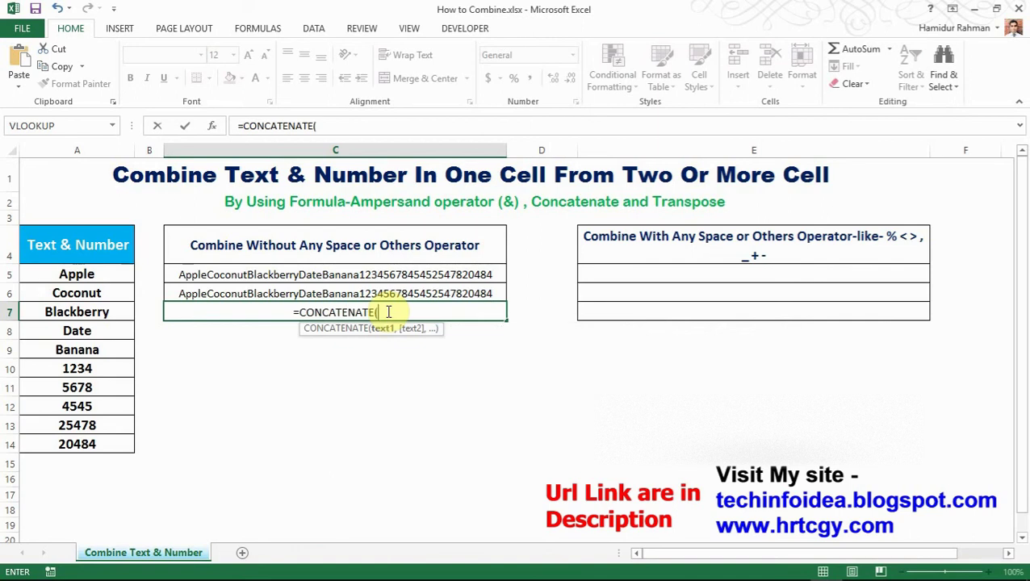
text(tran)
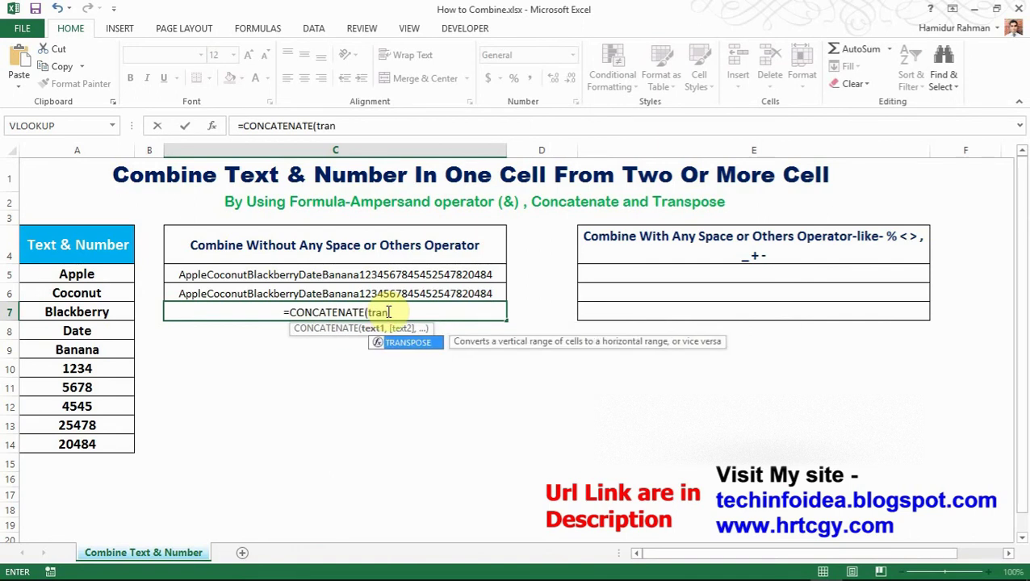
key(Tab)
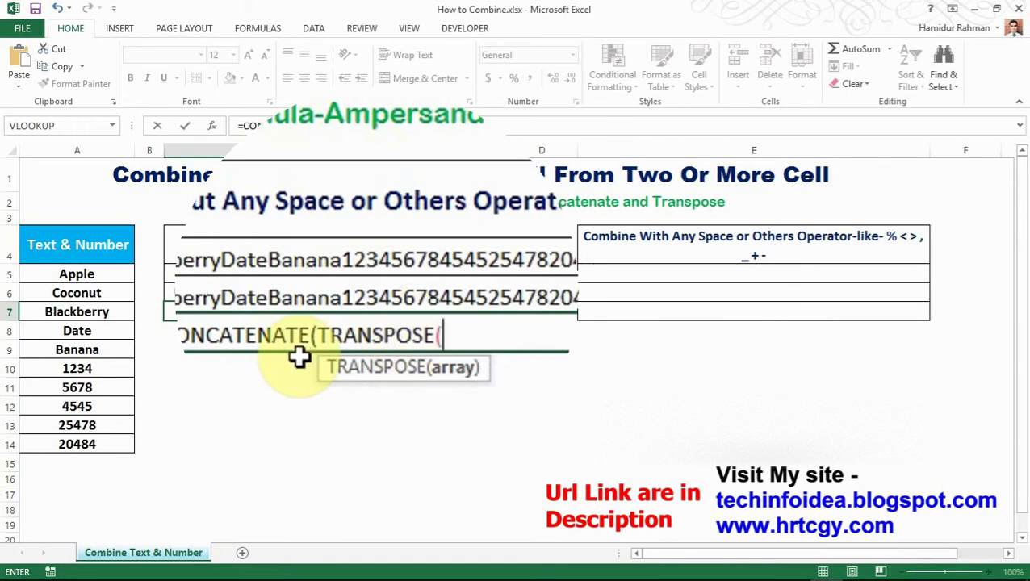
drag(93, 274, 96, 436)
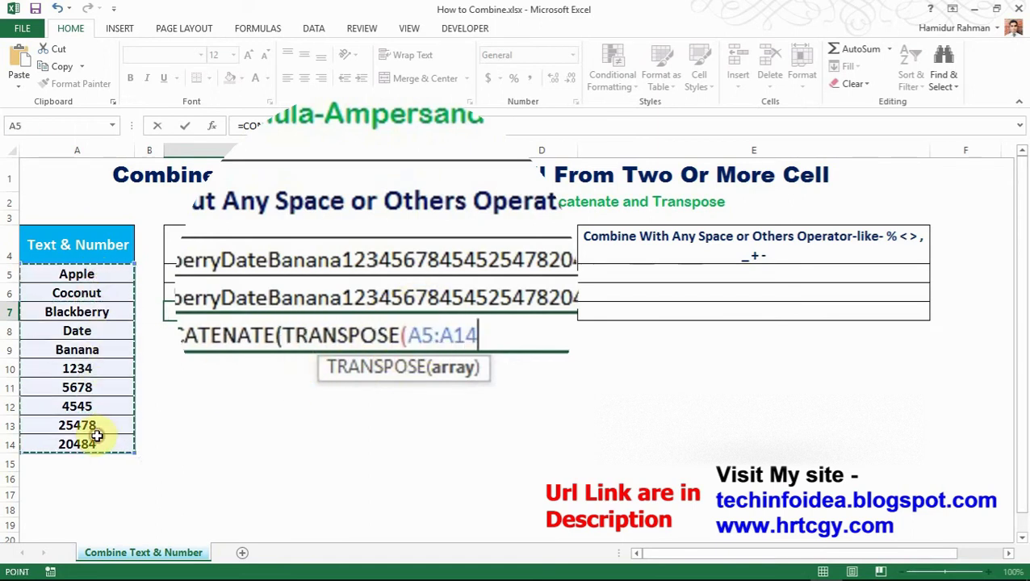
text())
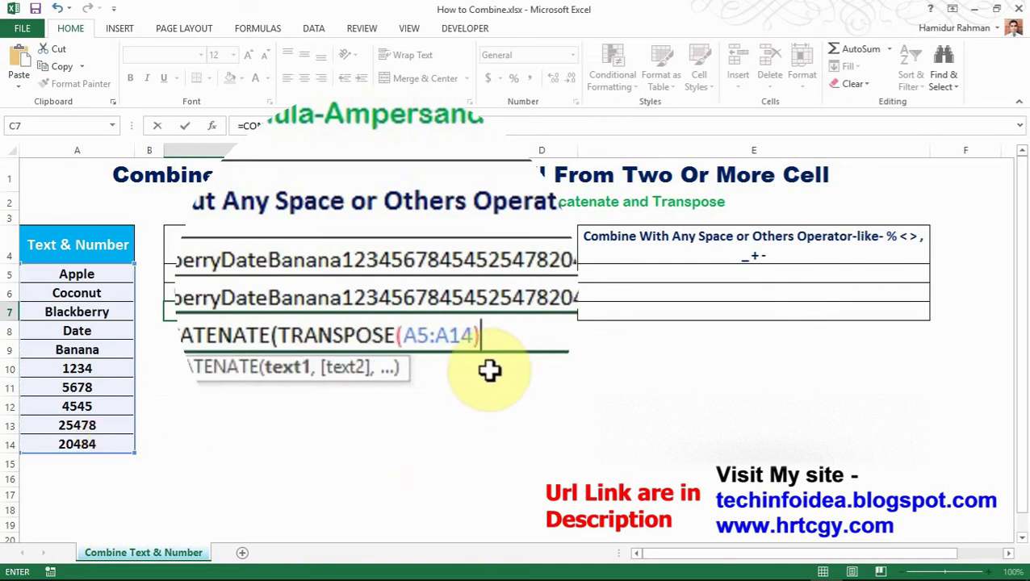
text())
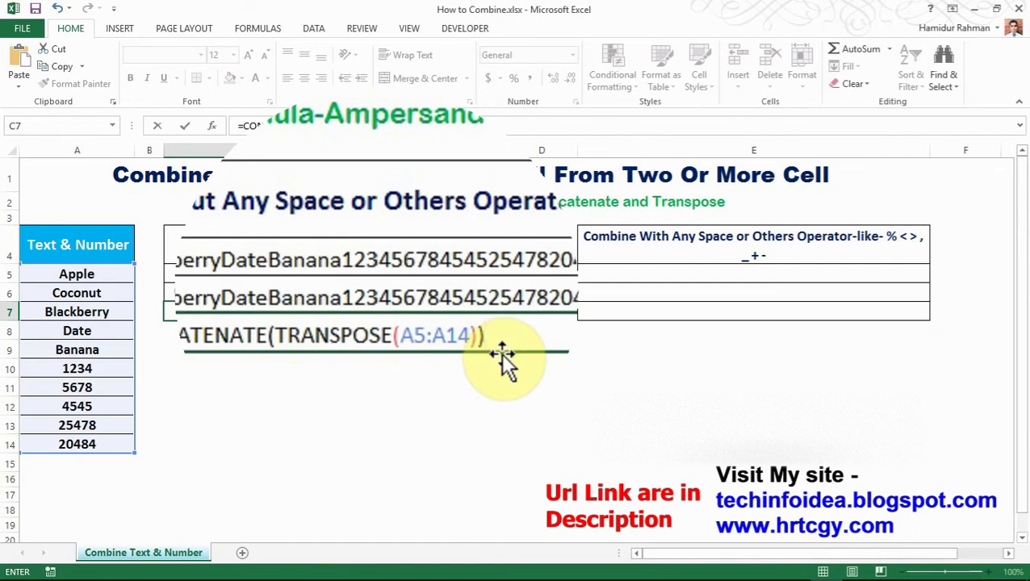
Step: Evaluate TRANSPOSE(A5:A14) into literal values, remove both curly braces, and commit C7
drag(284, 334, 473, 333)
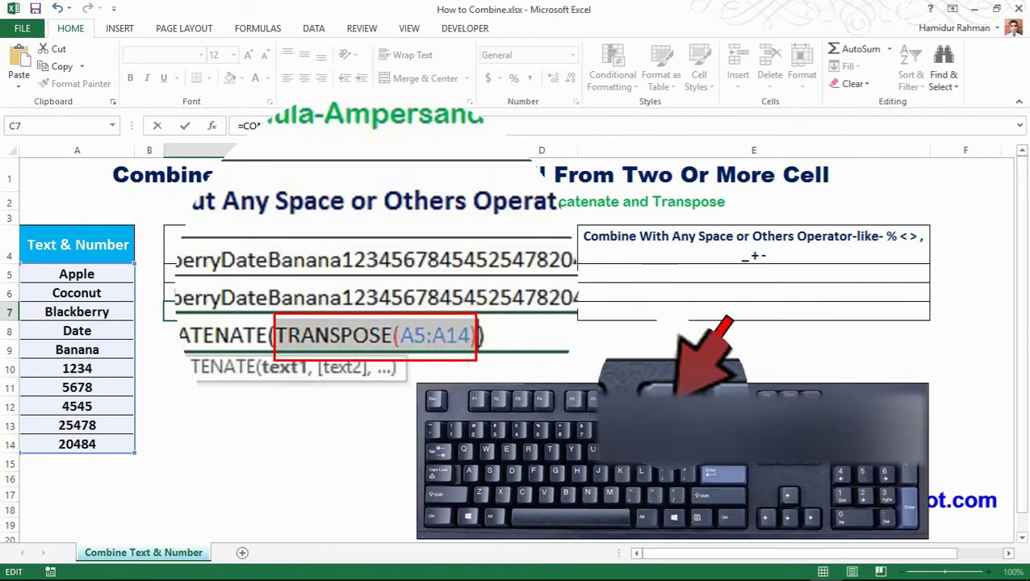
key(ctrl+equal)
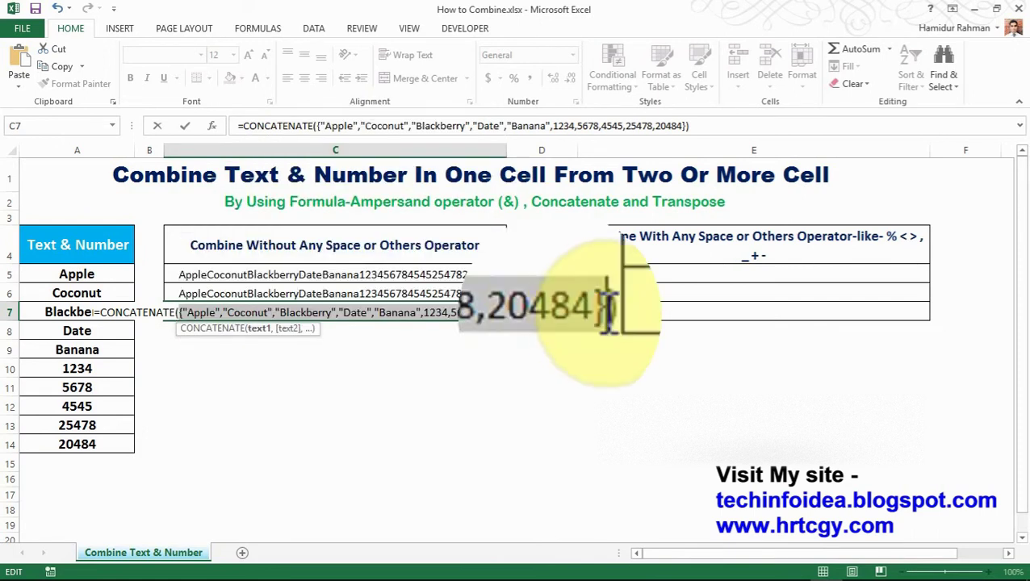
key(BackSpace)
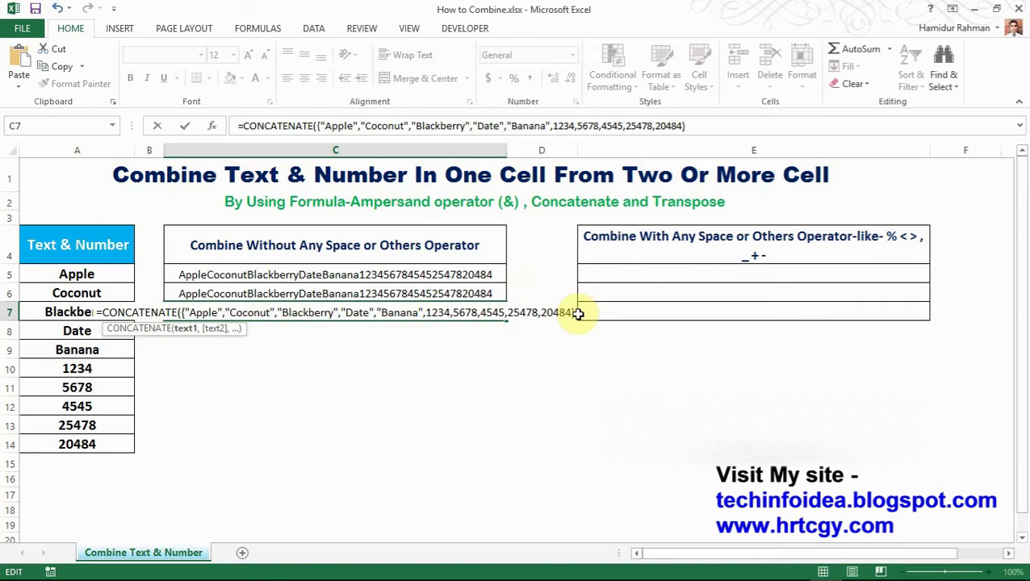
click(181, 313)
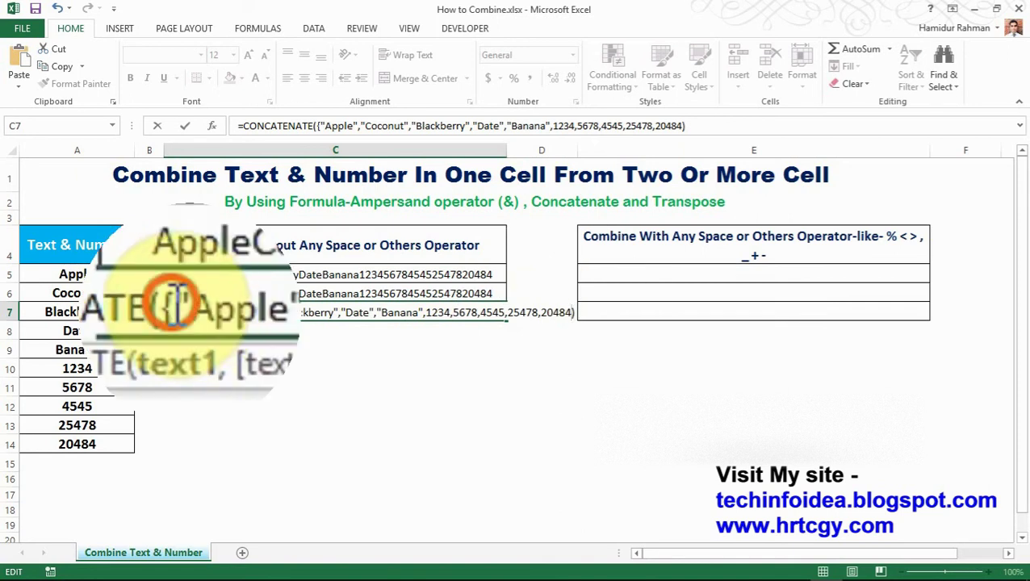
key(BackSpace)
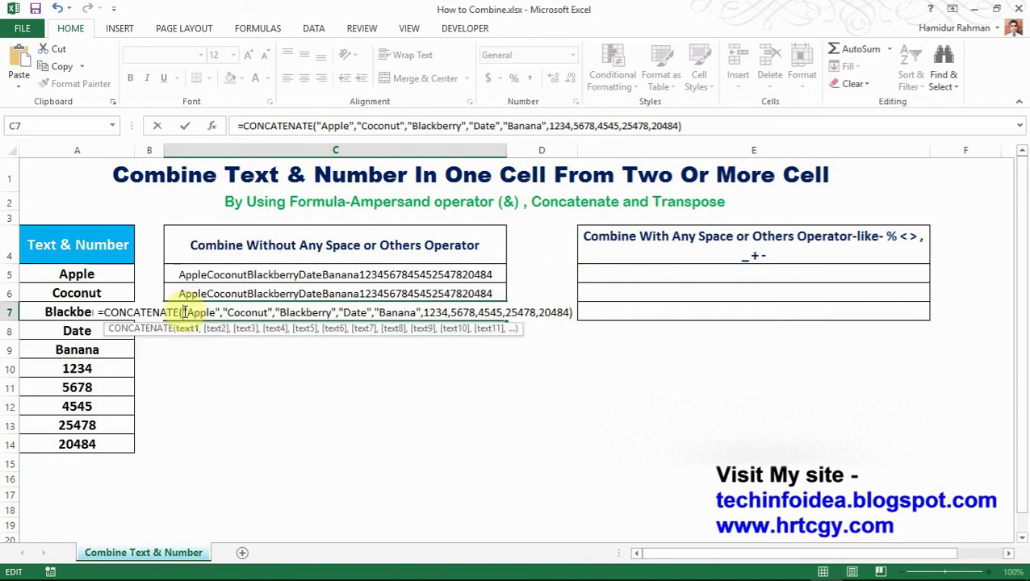
key(Return)
click(435, 361)
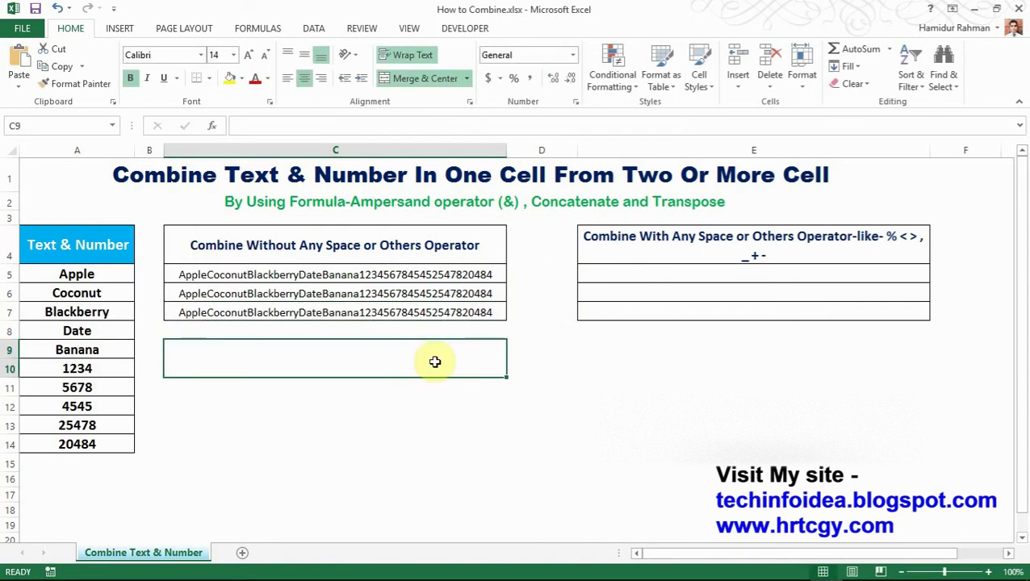
Step: Copy C5:C7 and paste it back as values only, replacing the three formulas
drag(432, 274, 426, 325)
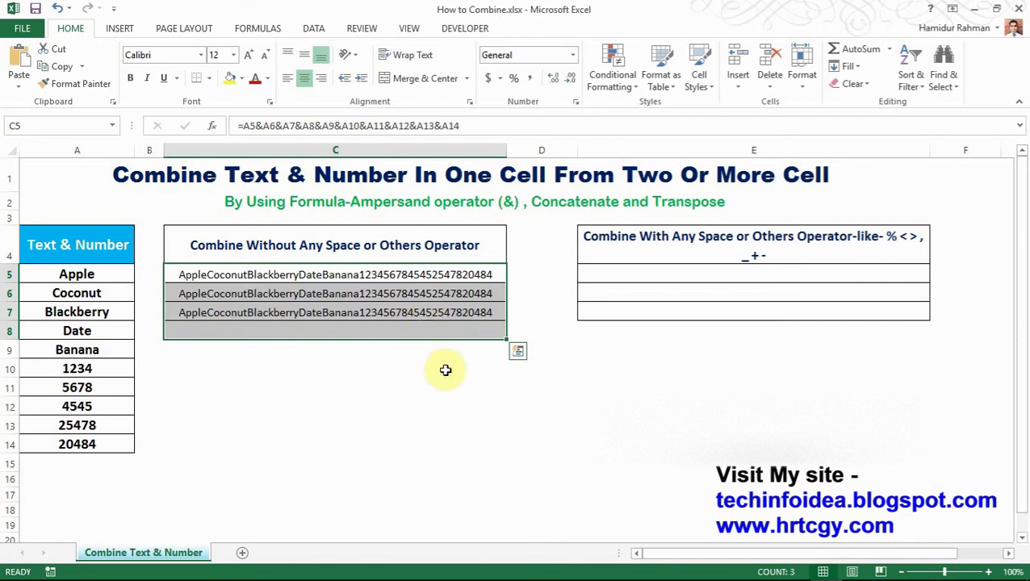
shift+click(415, 307)
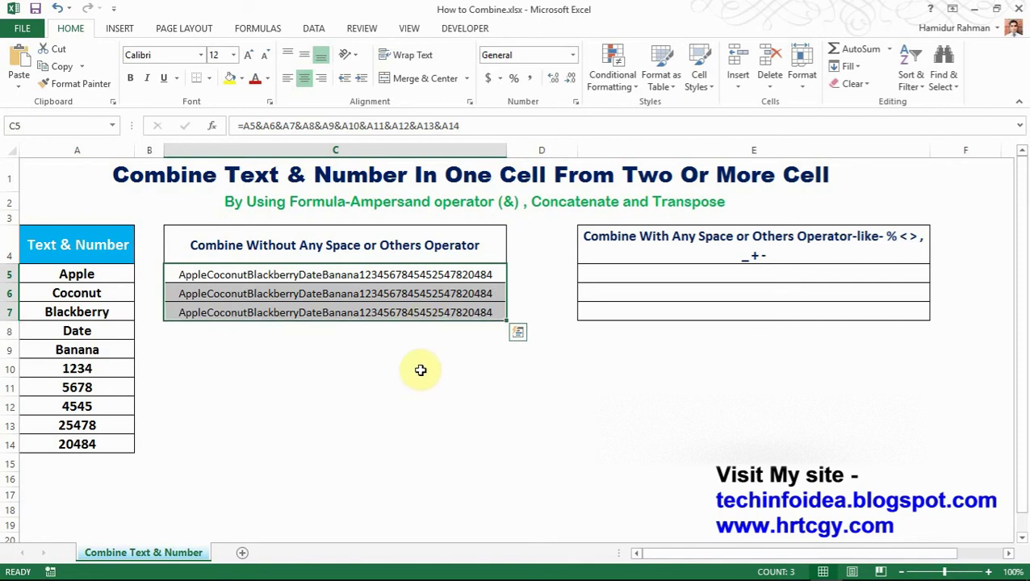
key(ctrl+c)
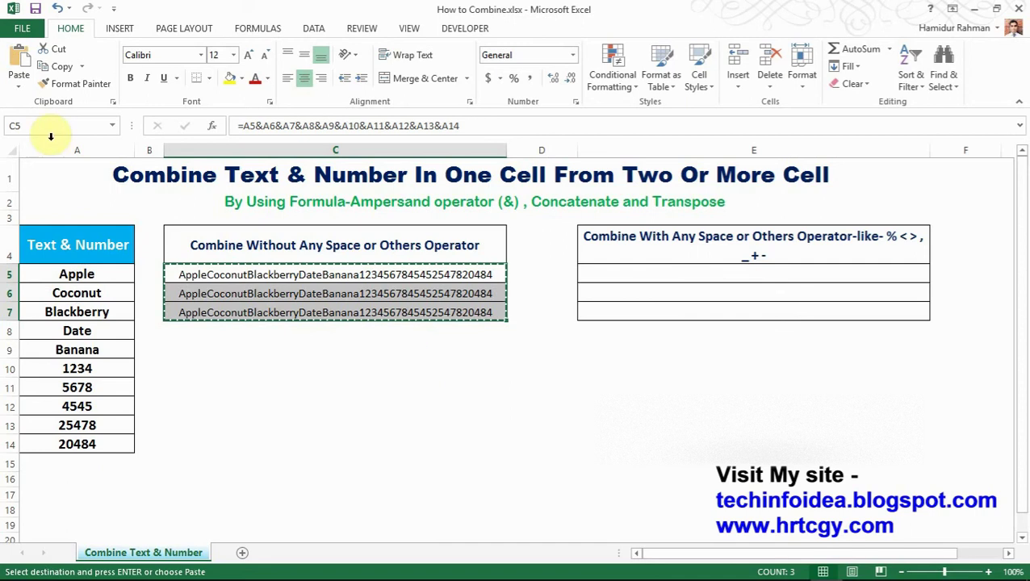
click(19, 81)
click(52, 244)
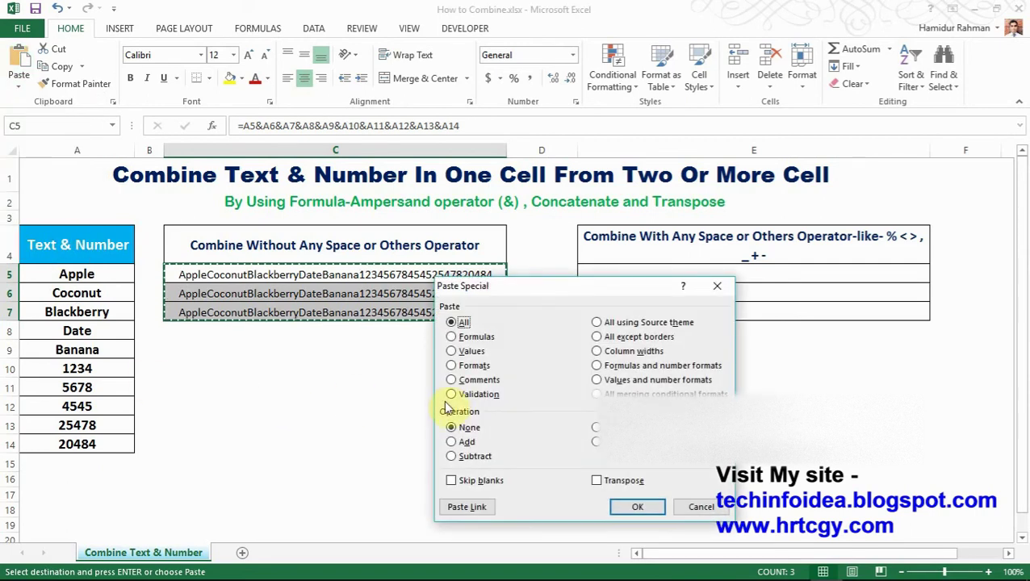
click(451, 351)
click(637, 507)
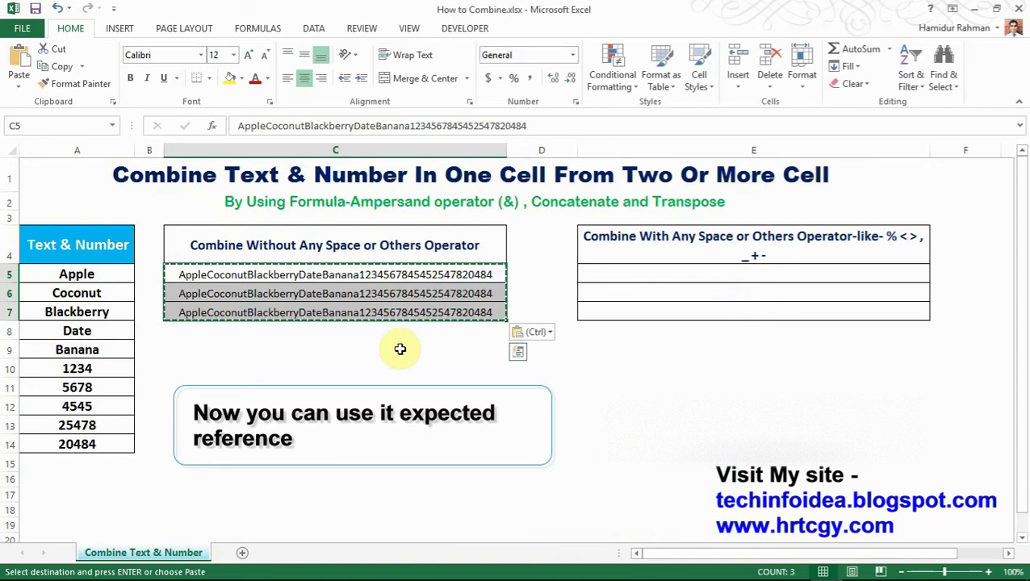
key(Right)
key(Right)
key(Down)
click(528, 386)
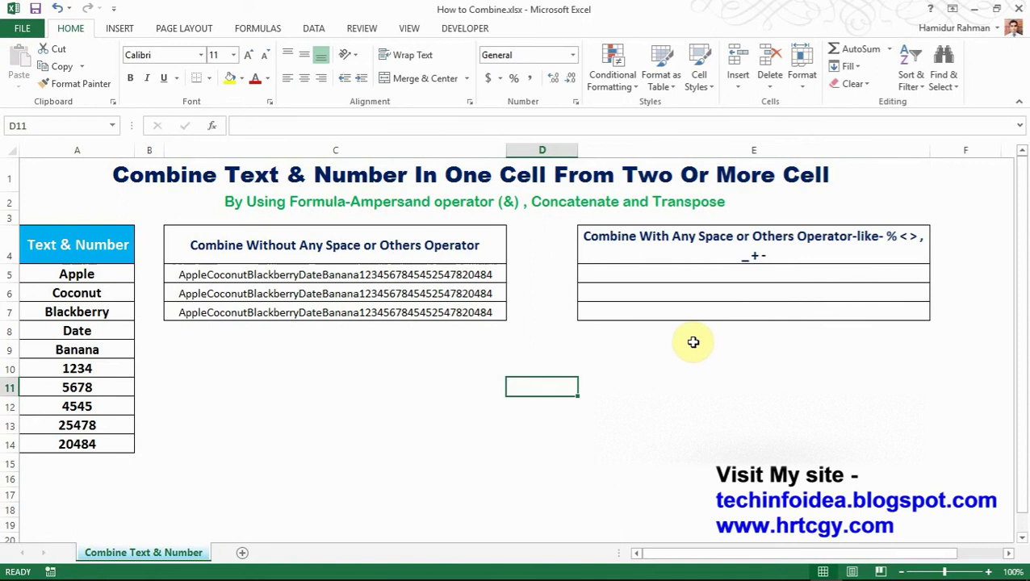
click(741, 276)
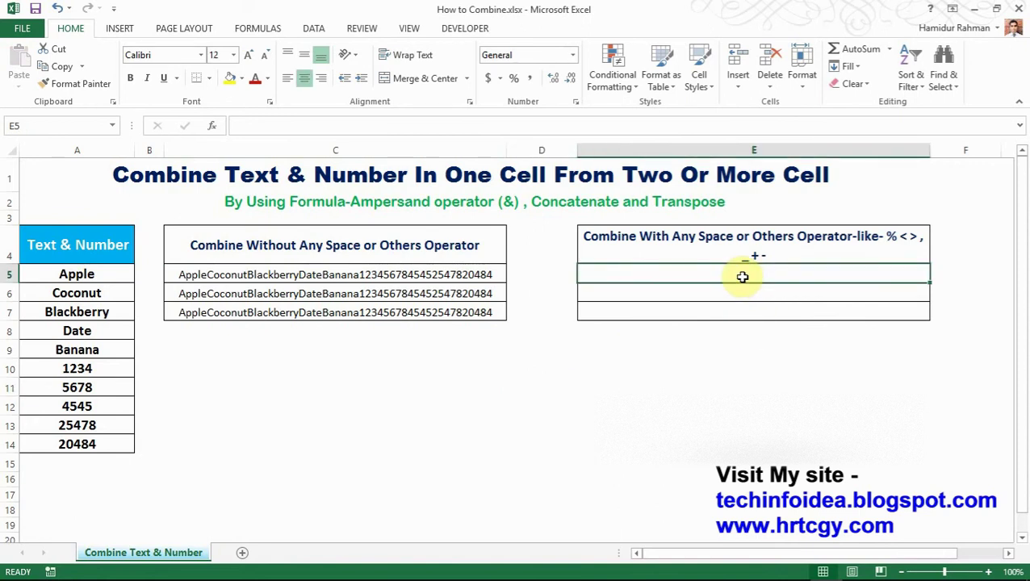
Step: In E5, join A5 to A14 with "," and "-" separators, giving Apple,Coconut-Blackberry,…,20484
text(=)
click(101, 276)
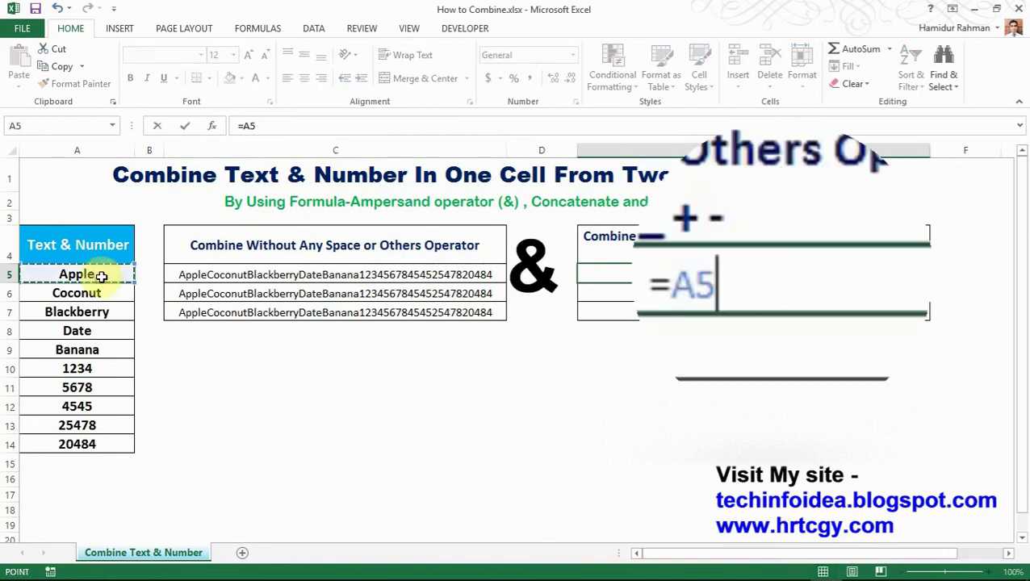
text(&)
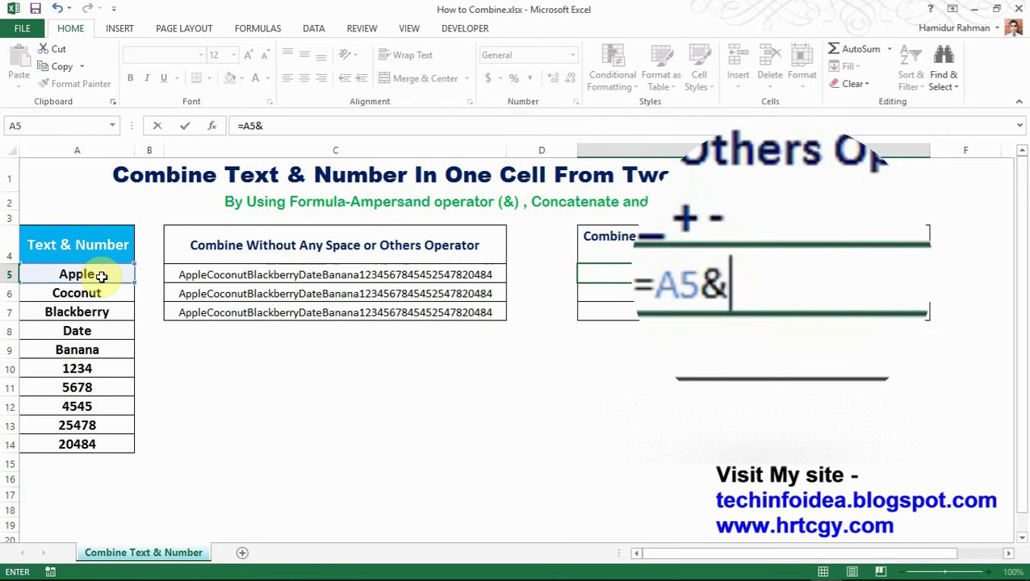
text(")
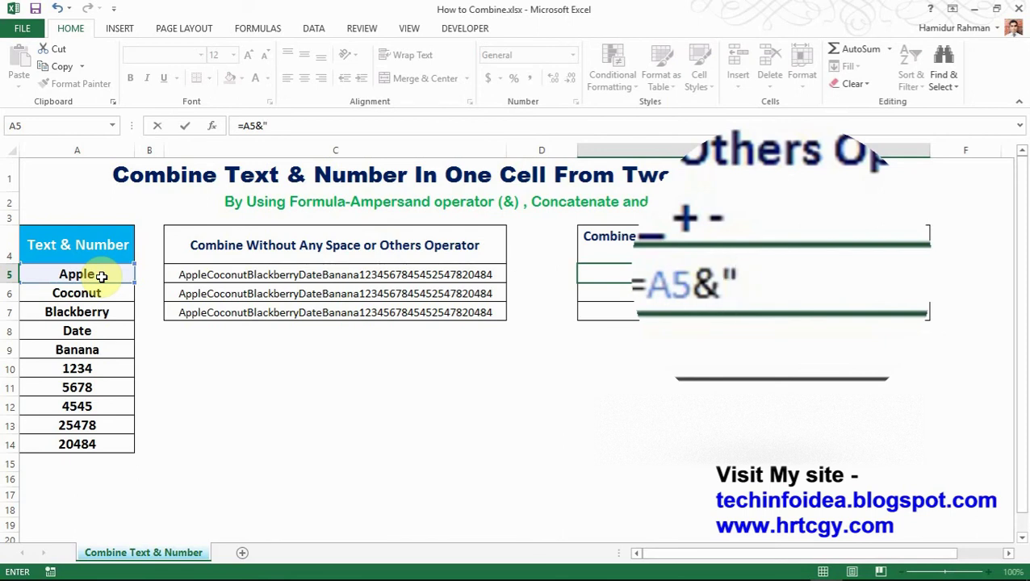
text(,)
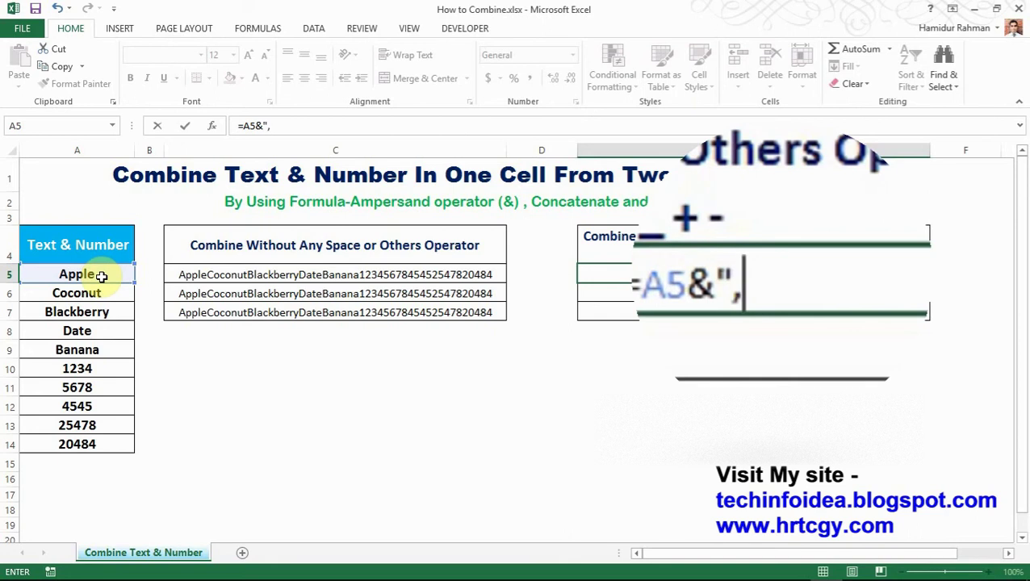
text(")
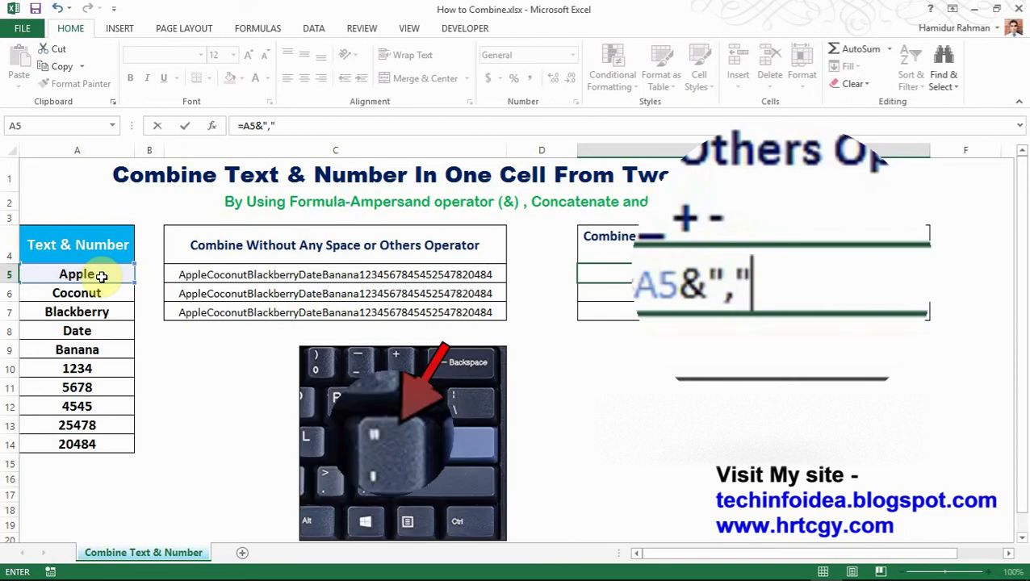
text(&)
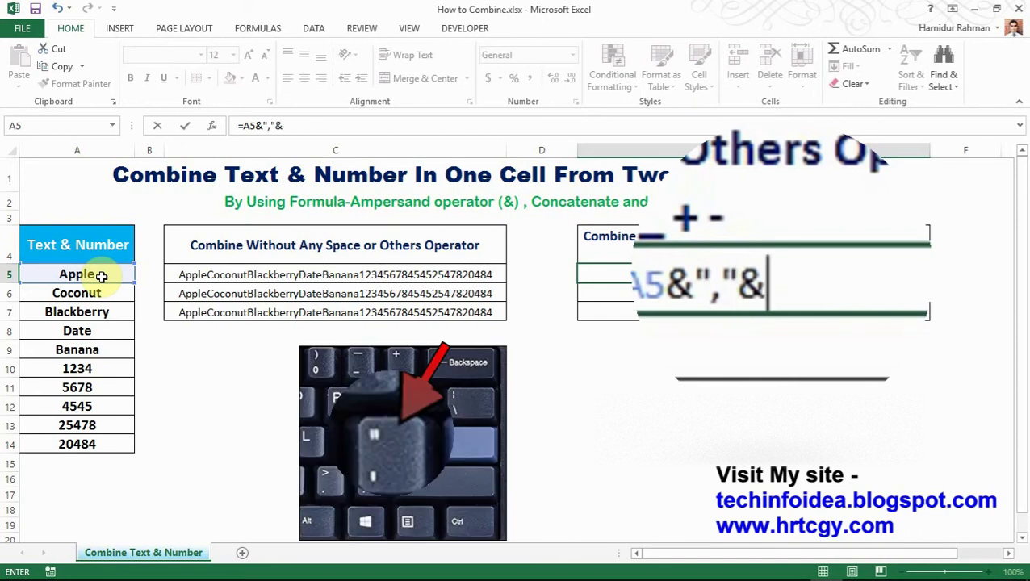
click(96, 293)
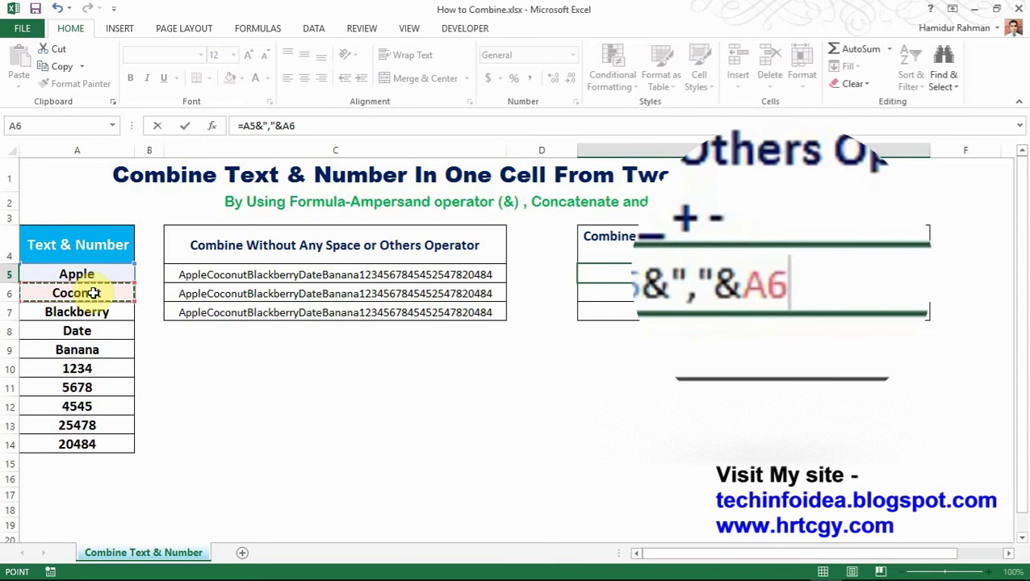
text(&)
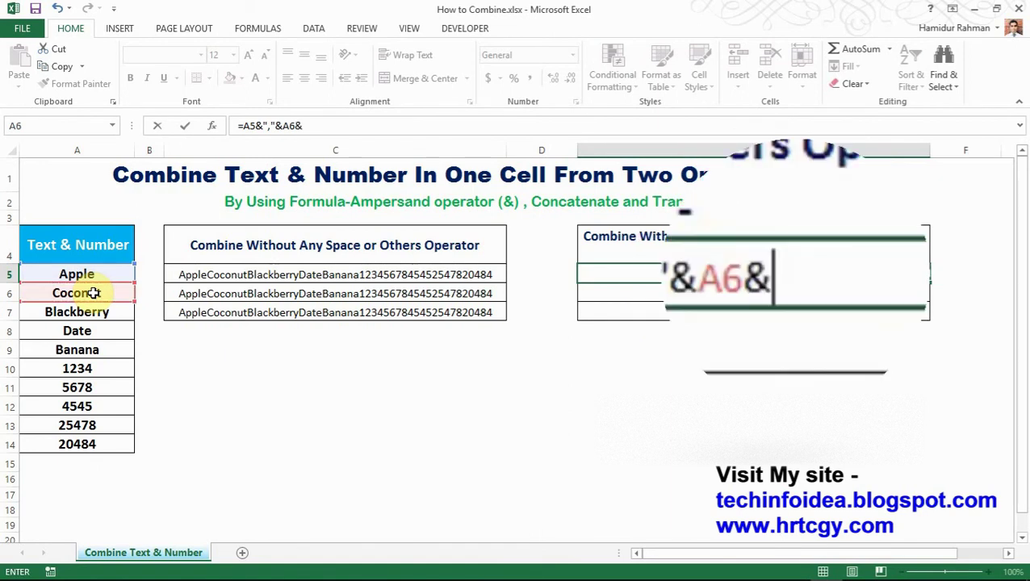
text(")
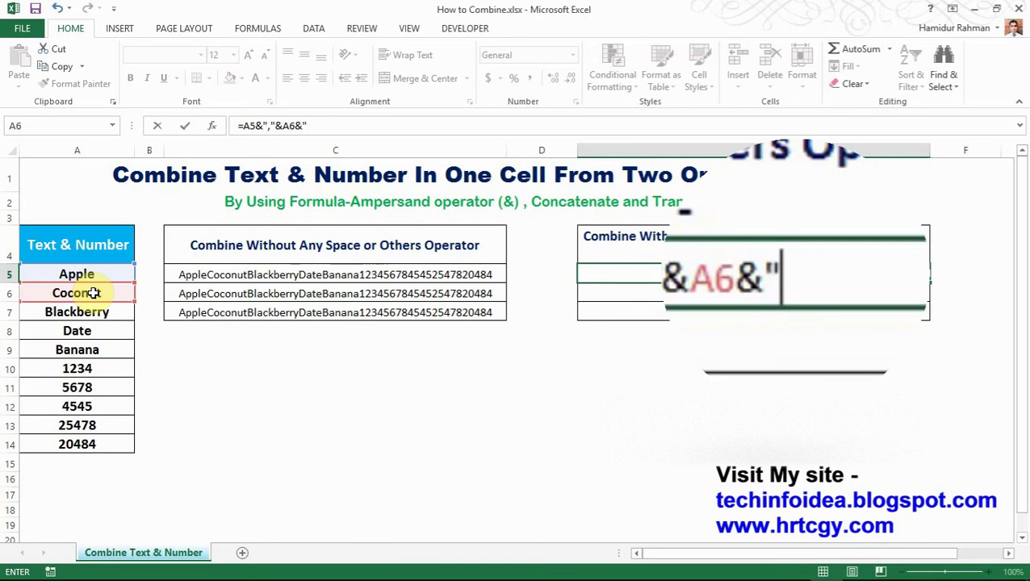
text(-)
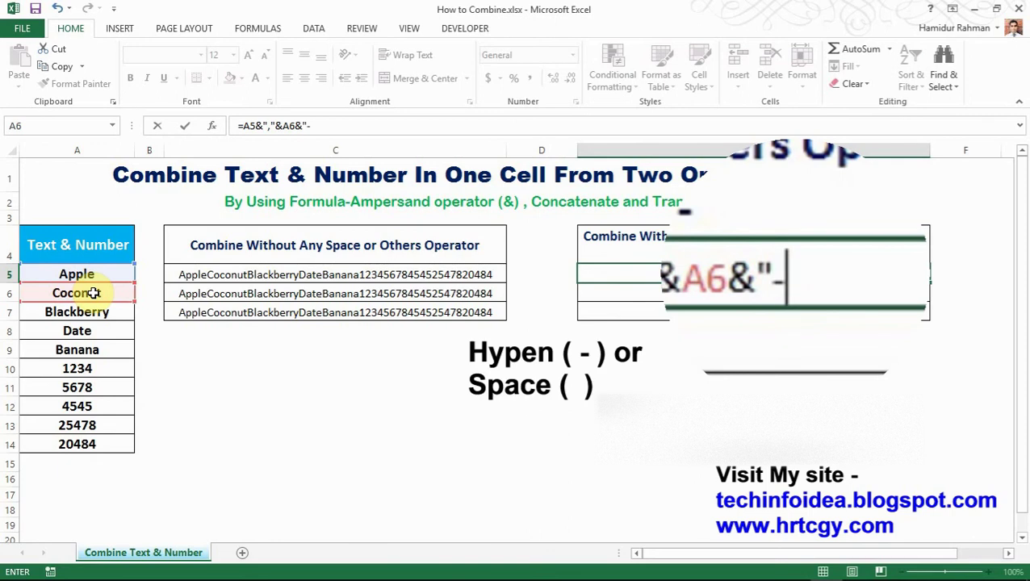
text(")
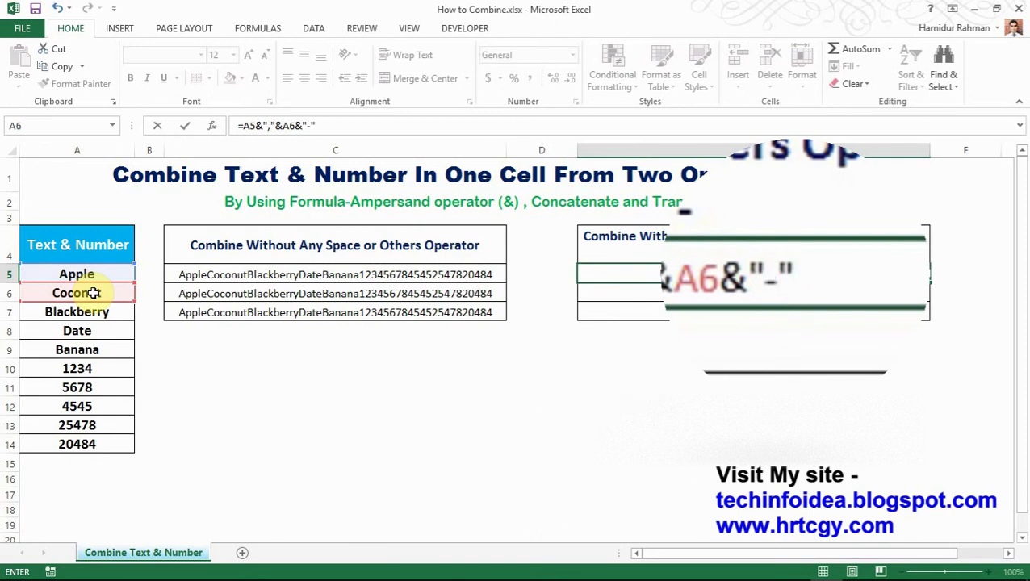
text(&)
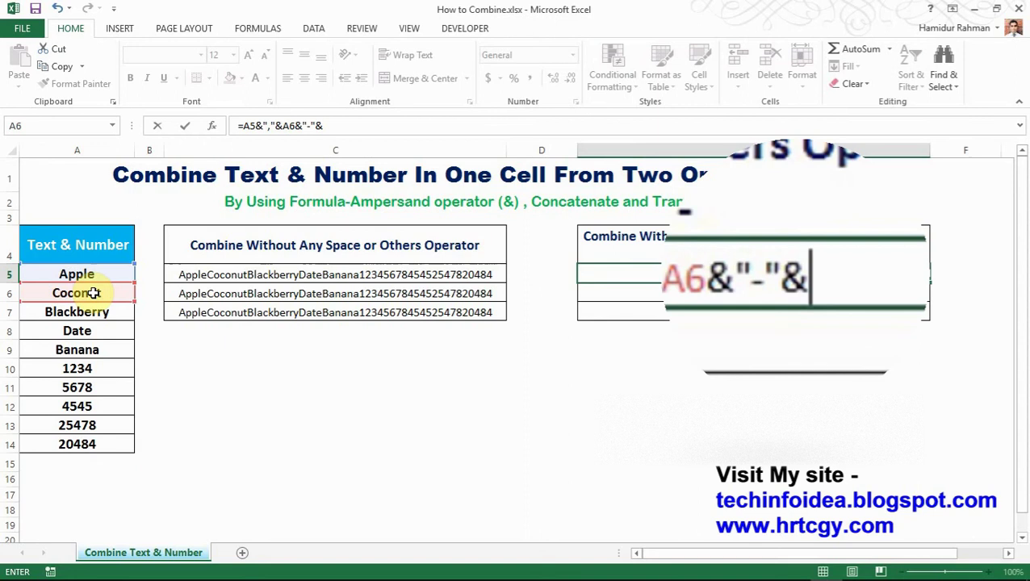
click(67, 318)
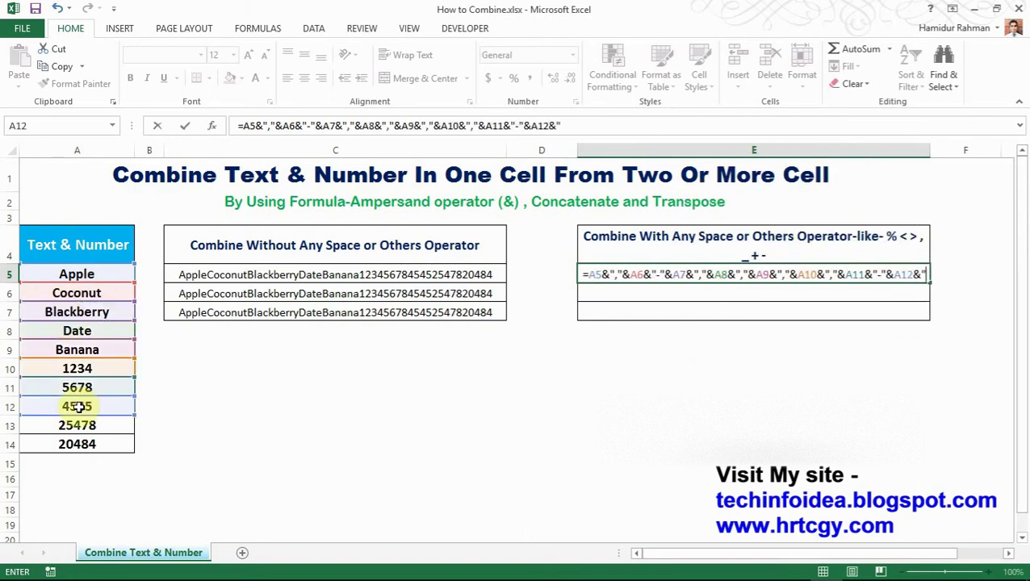
text(,"&)
click(73, 425)
text(&")
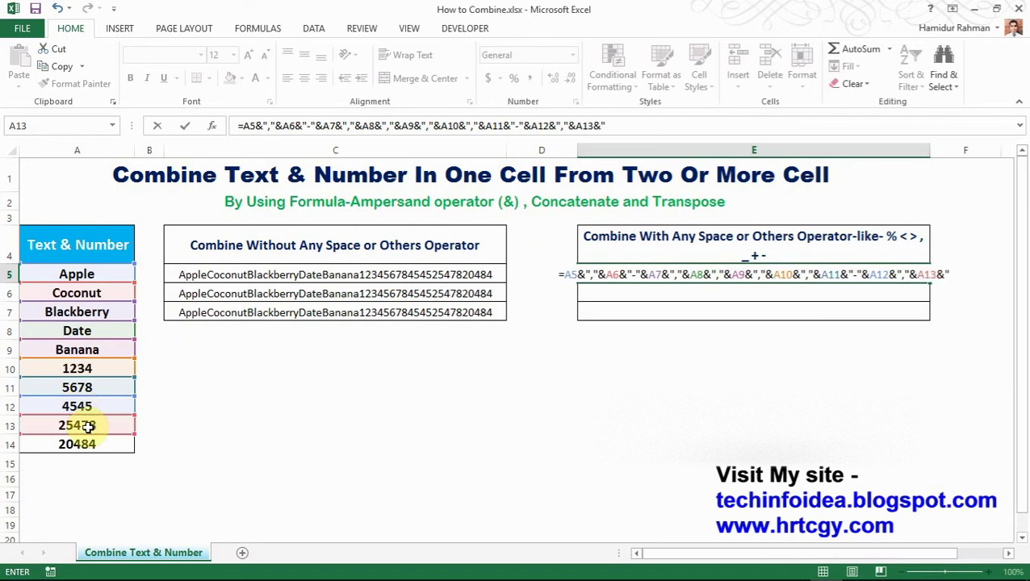
text(,)
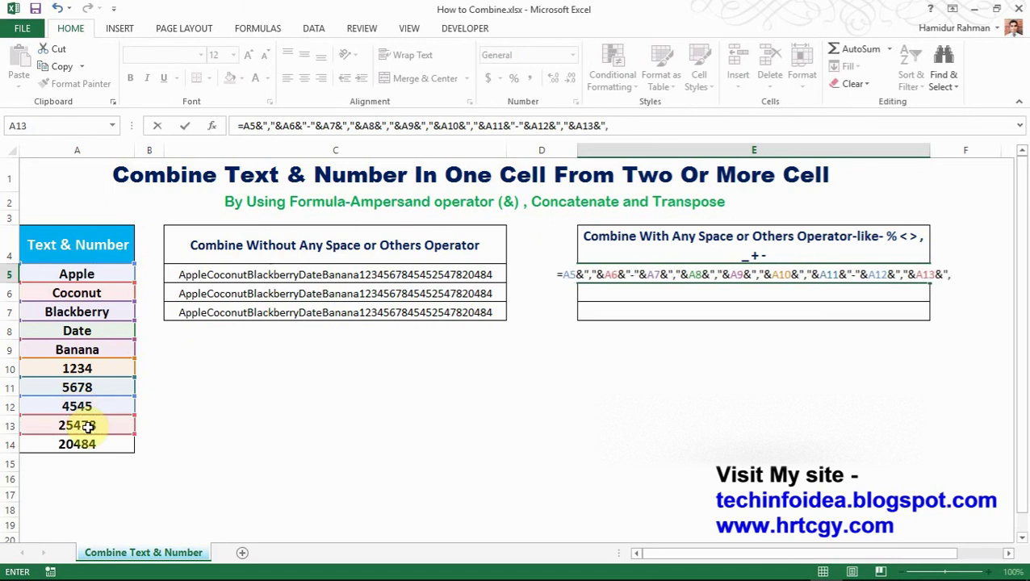
text("&)
click(72, 452)
key(Return)
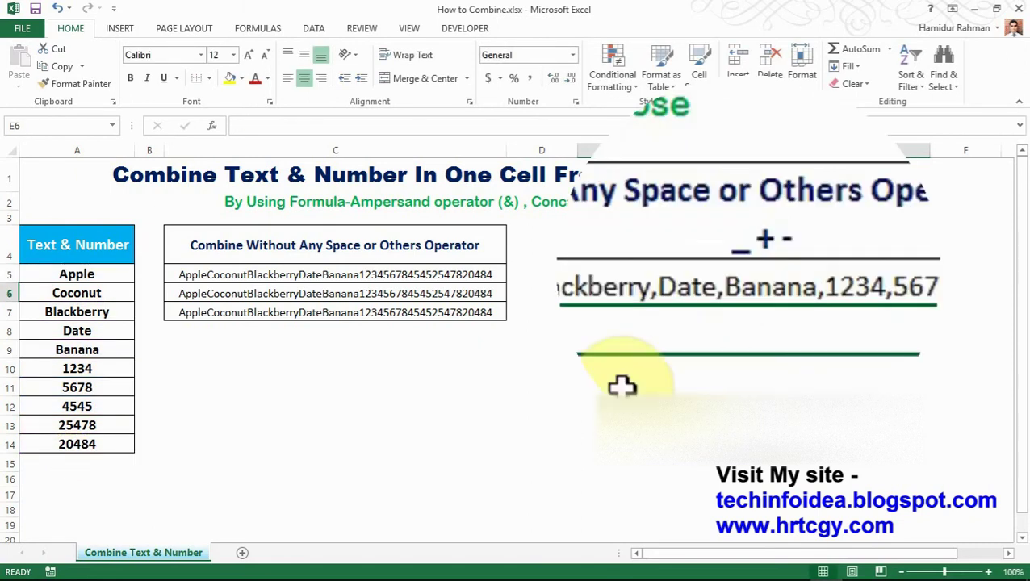
Step: Start E6's CONCATENATE formula with A5, a comma, A6 and a hyphen
click(734, 387)
click(742, 290)
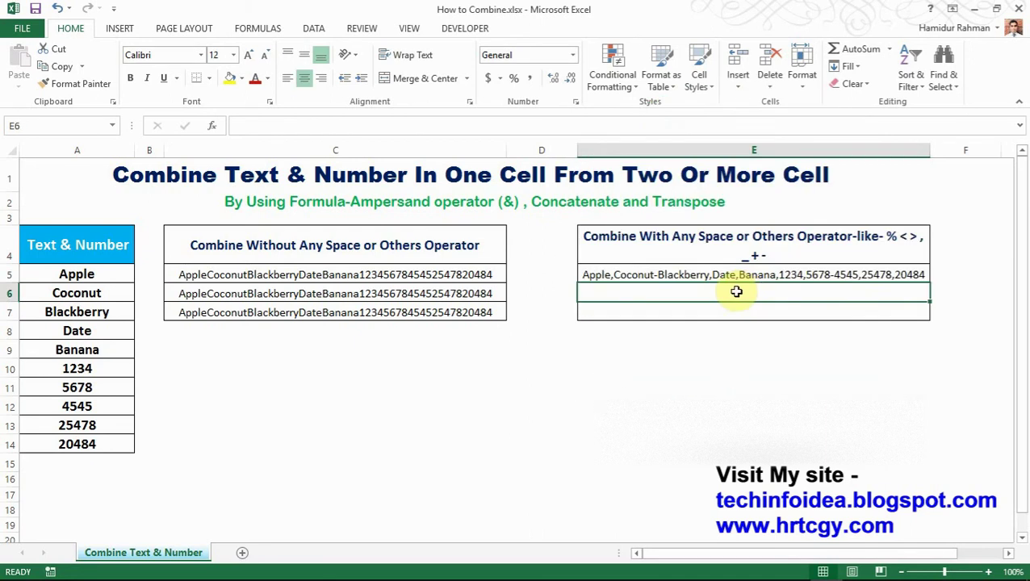
text(=con)
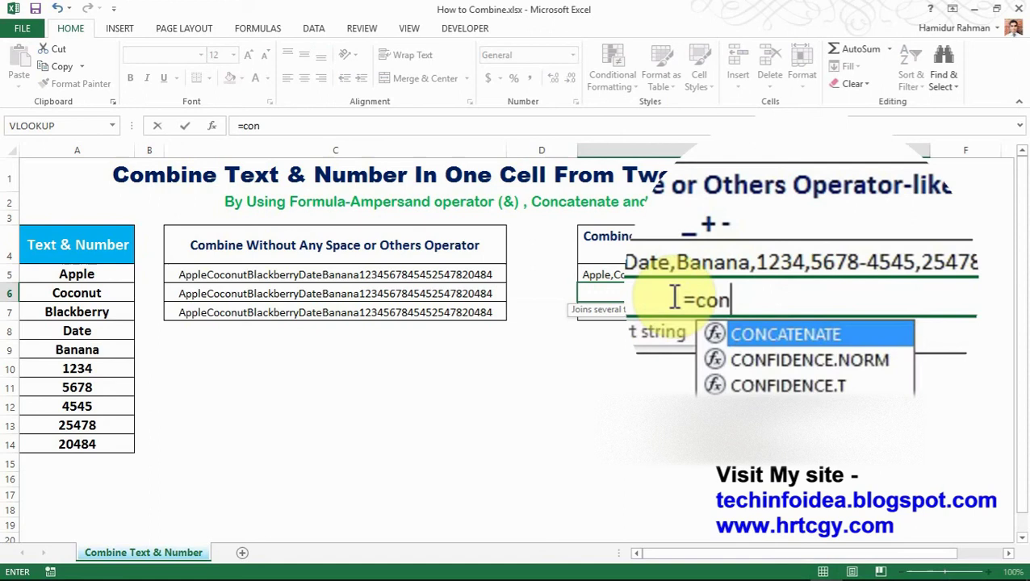
key(Tab)
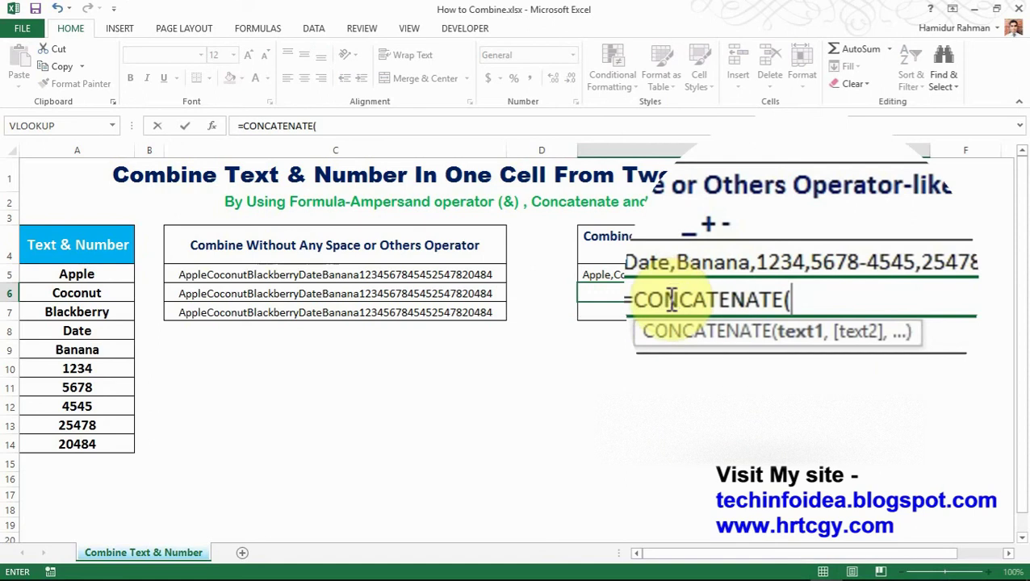
click(111, 274)
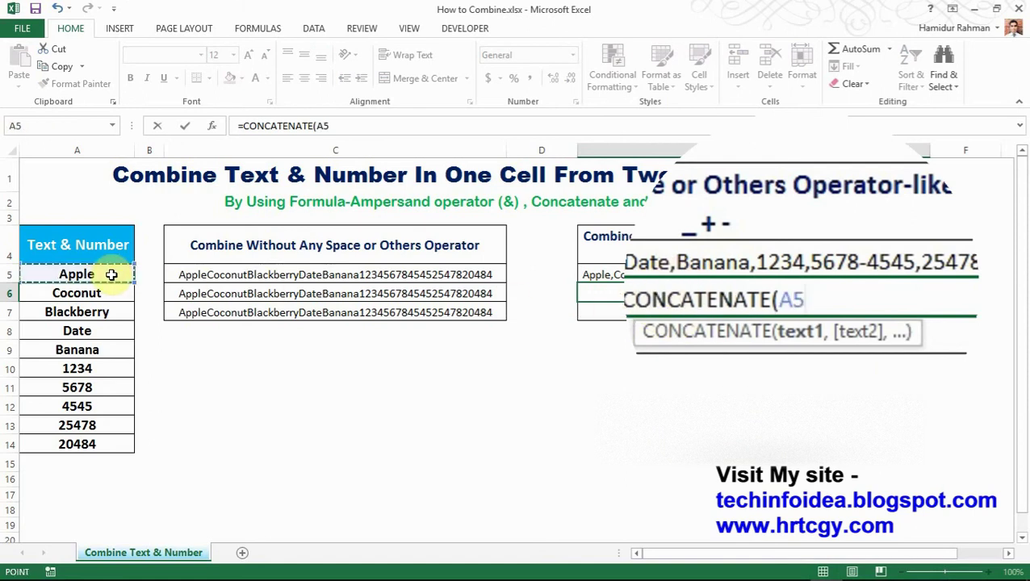
text(,)
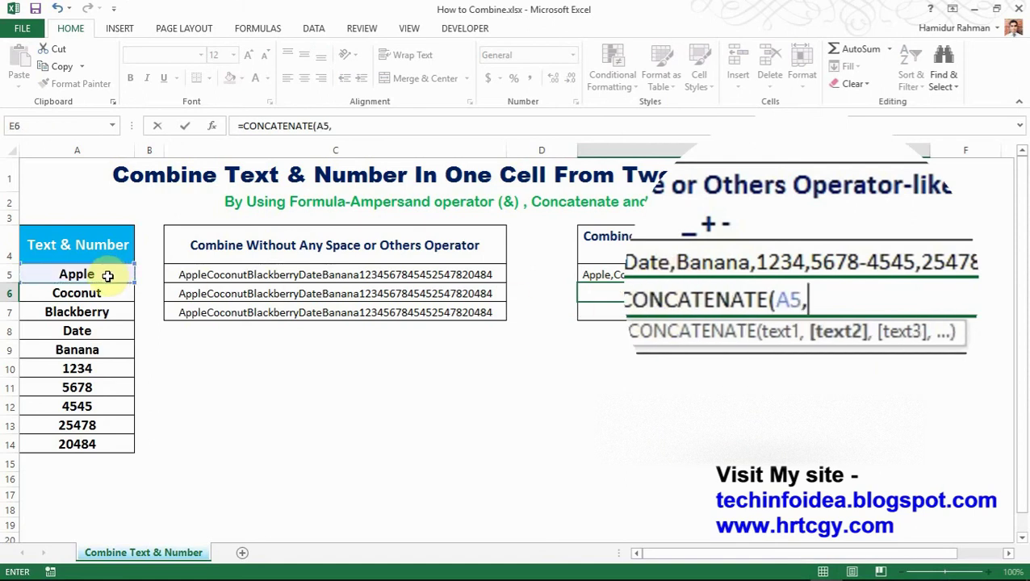
text(")
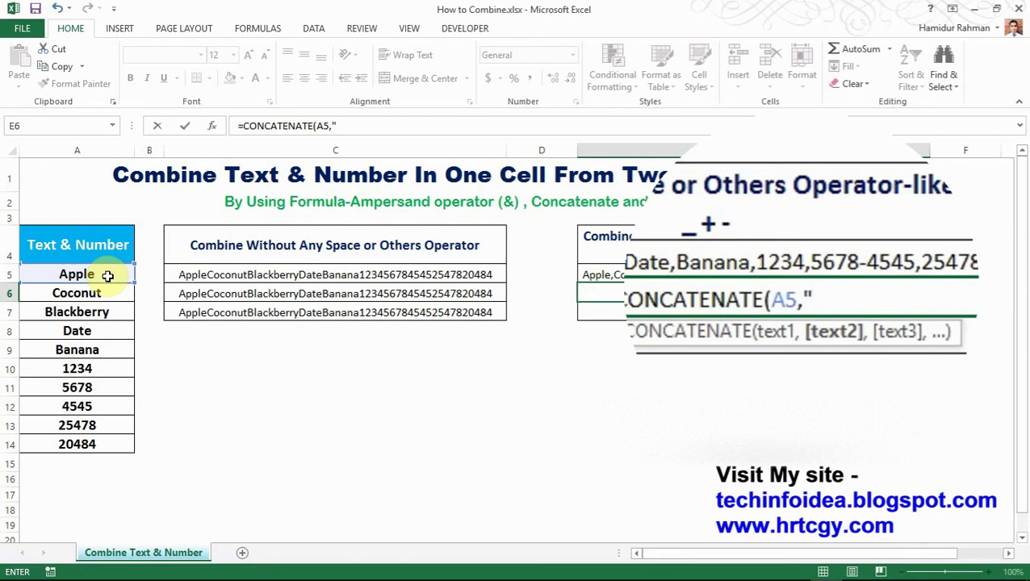
text(,)
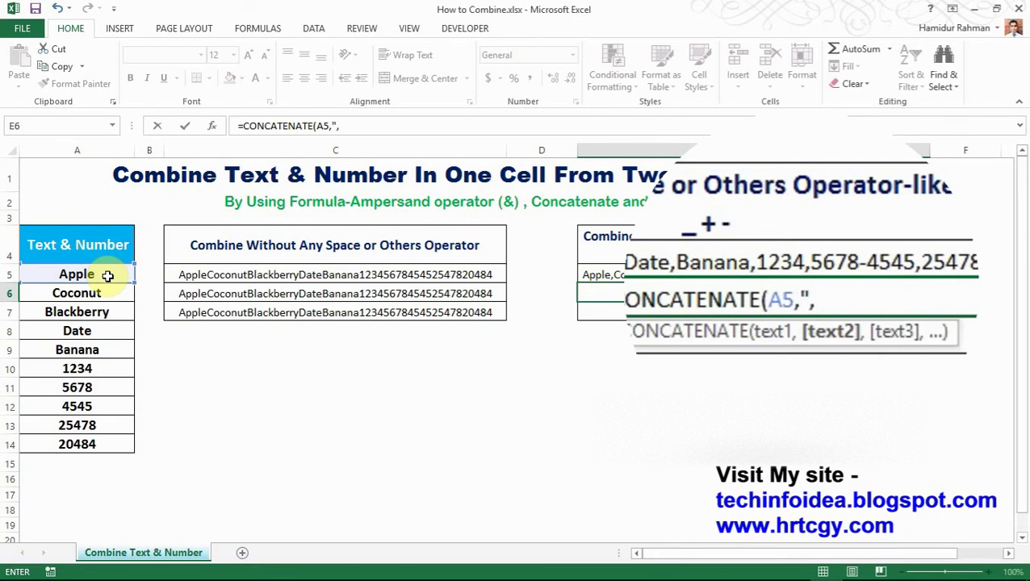
text(")
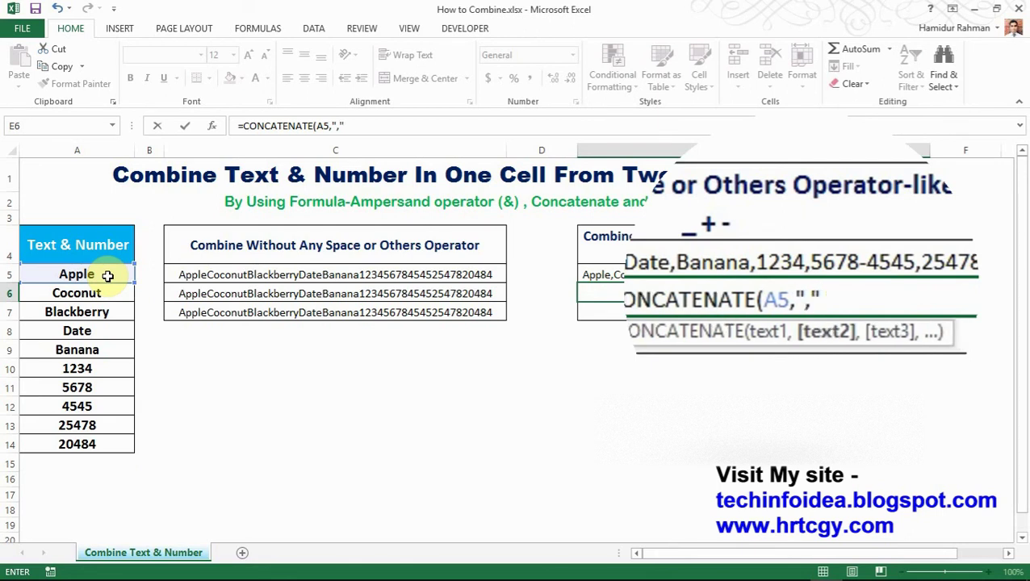
text(,)
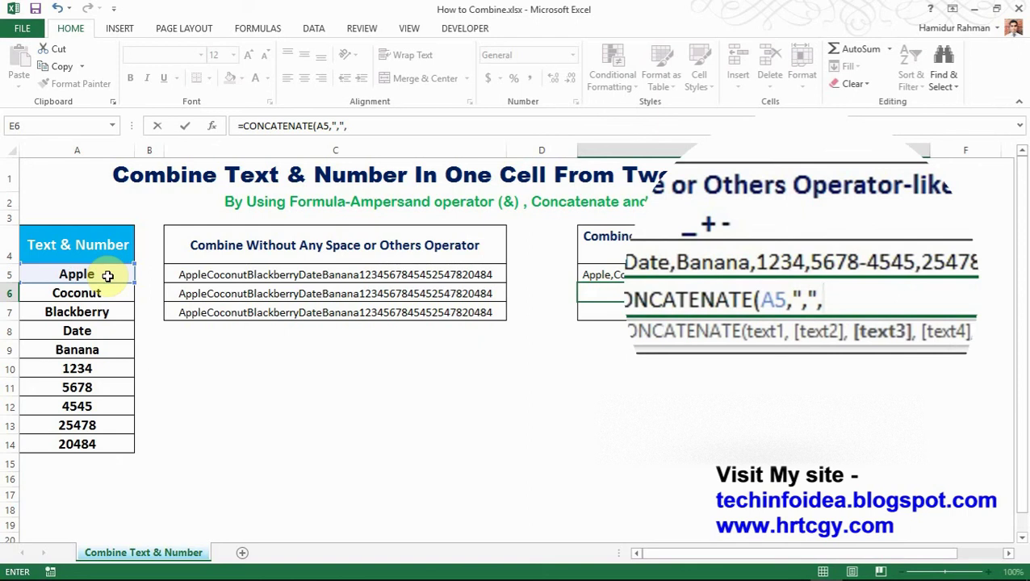
click(88, 294)
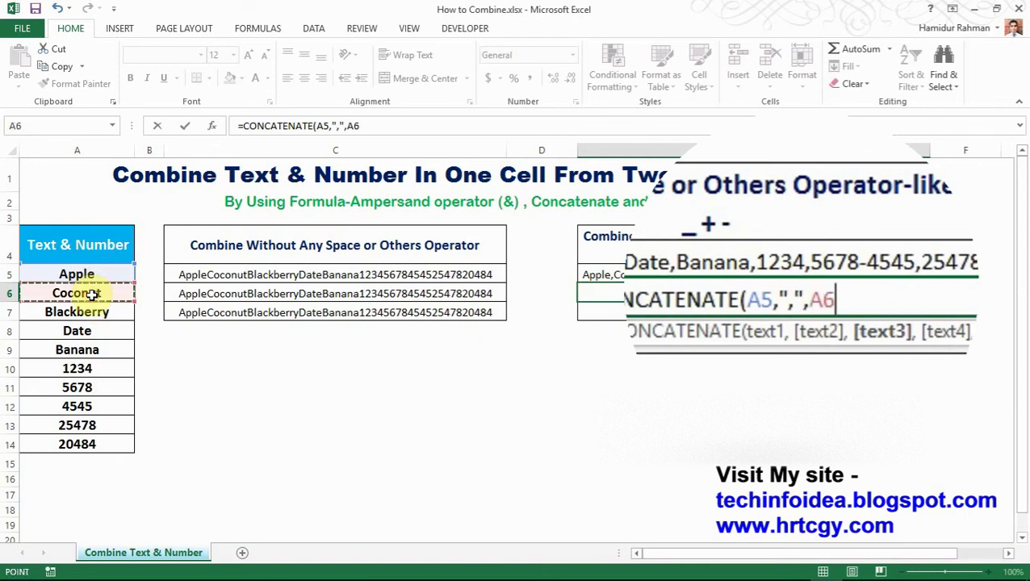
text(,)
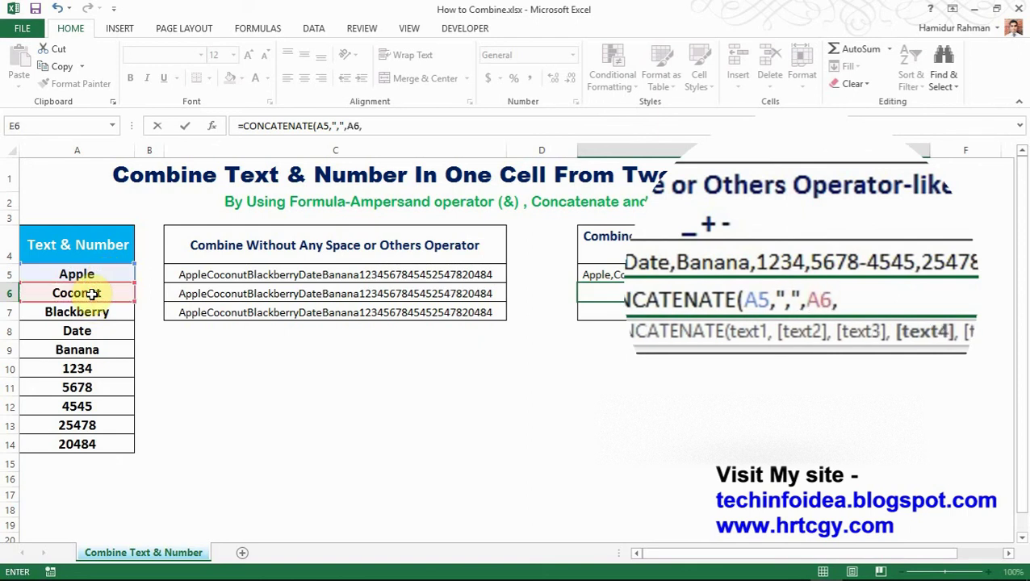
text(")
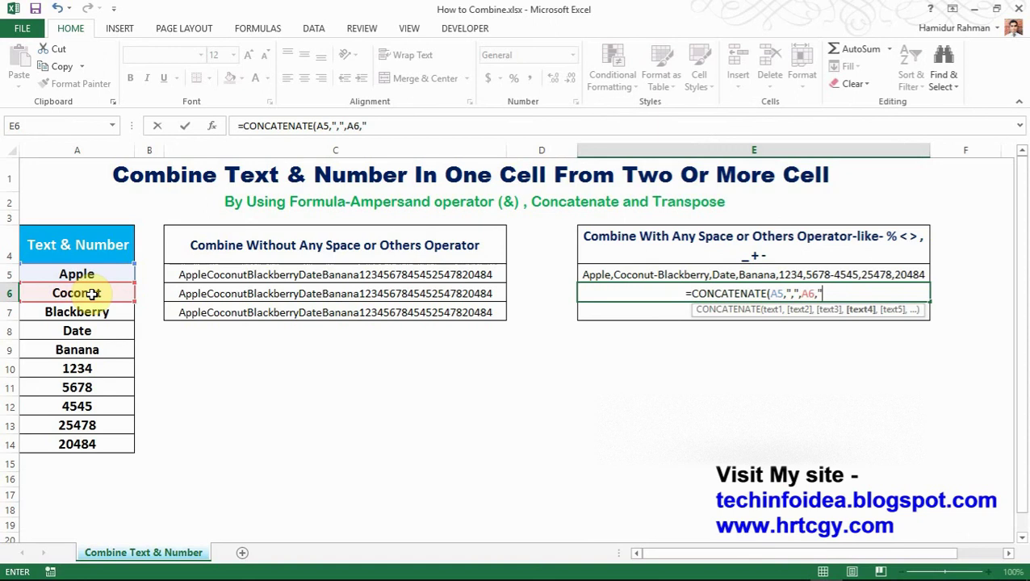
text(-)
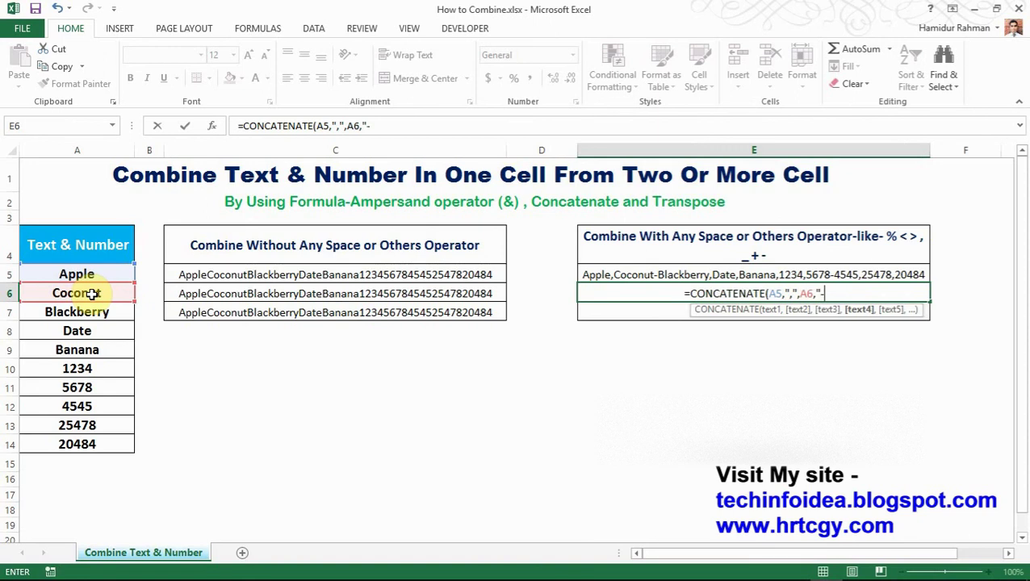
text(")
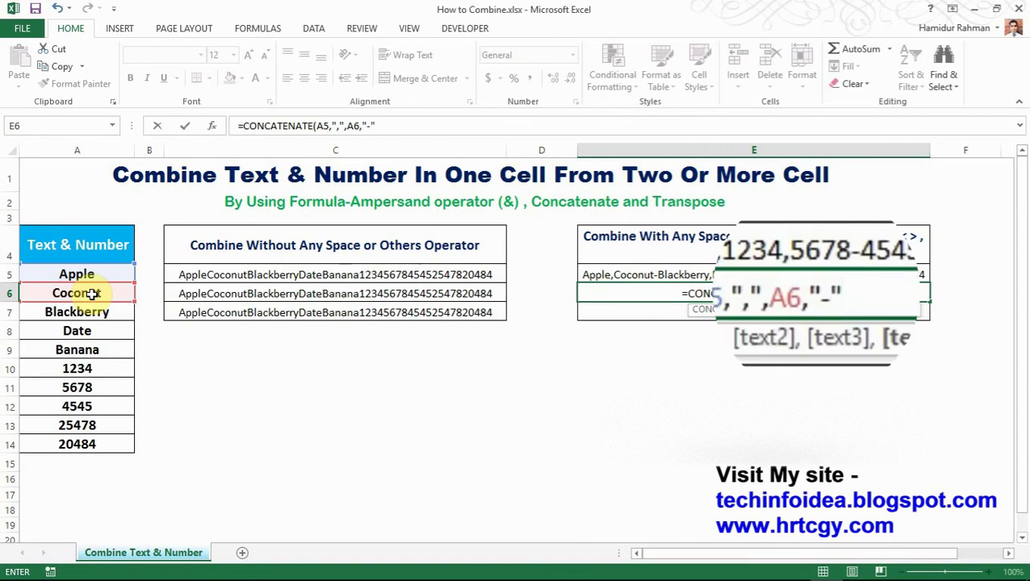
text(,)
Step: Add A7 through A14 with comma separators and commit E6's CONCATENATE formula
click(88, 311)
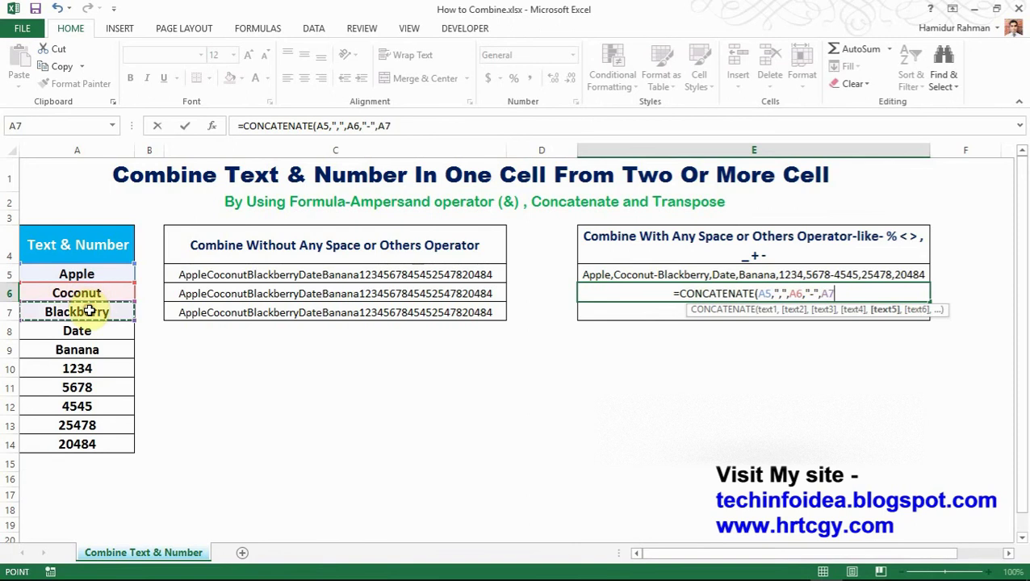
text(,",")
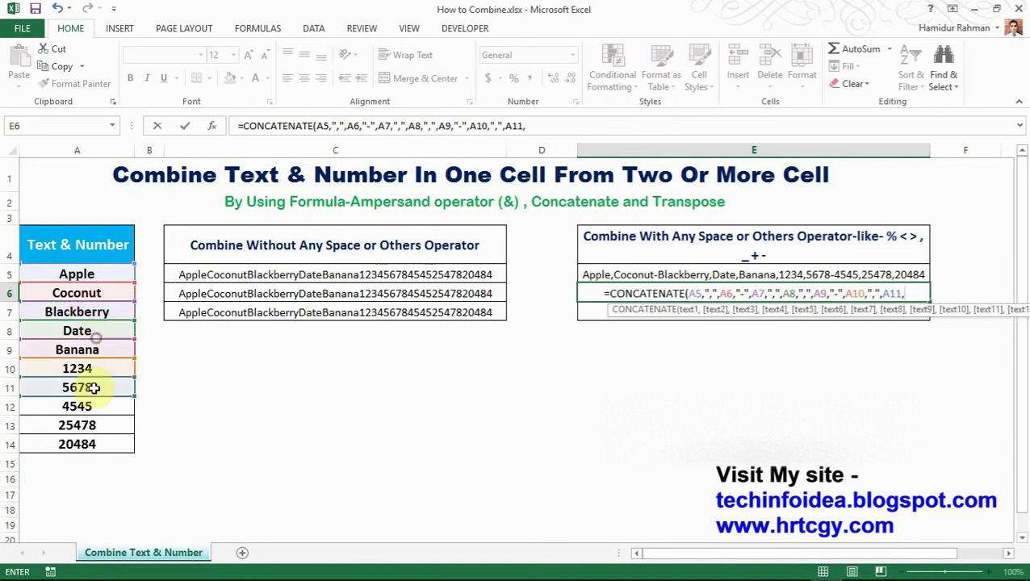
text(,",",)
click(77, 406)
text(,",",)
click(77, 425)
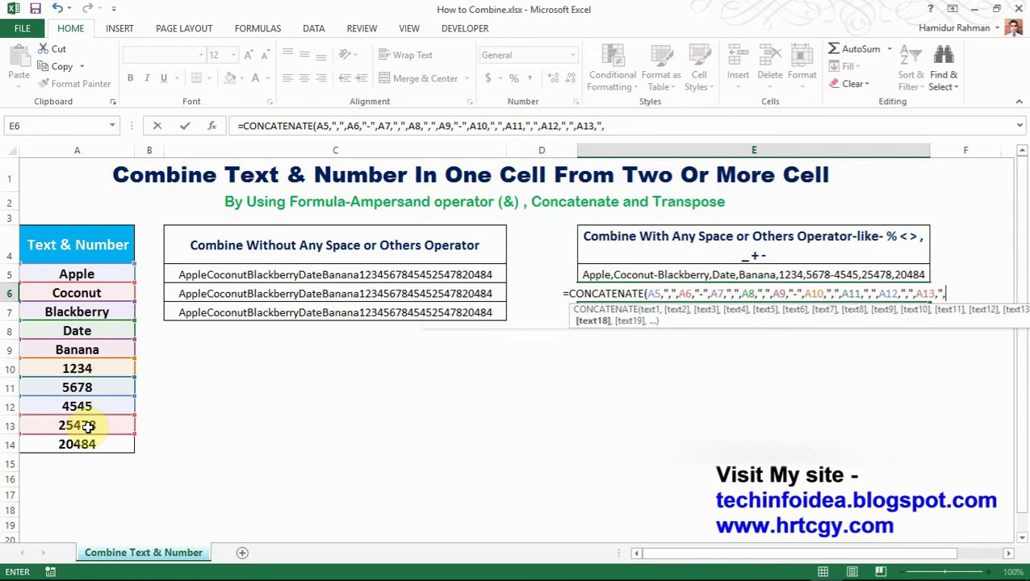
text(,",",A8,",)
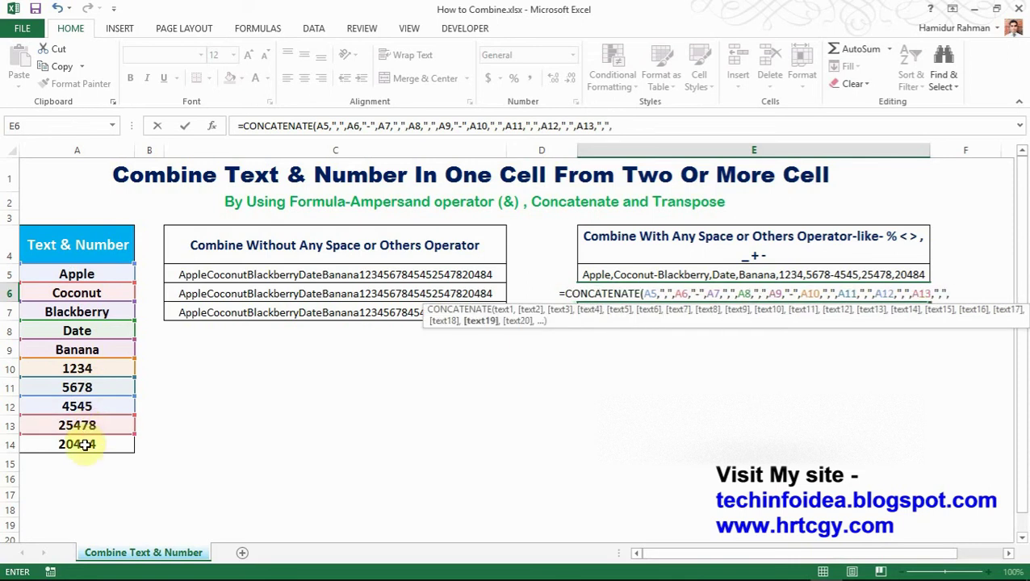
click(83, 447)
key(Return)
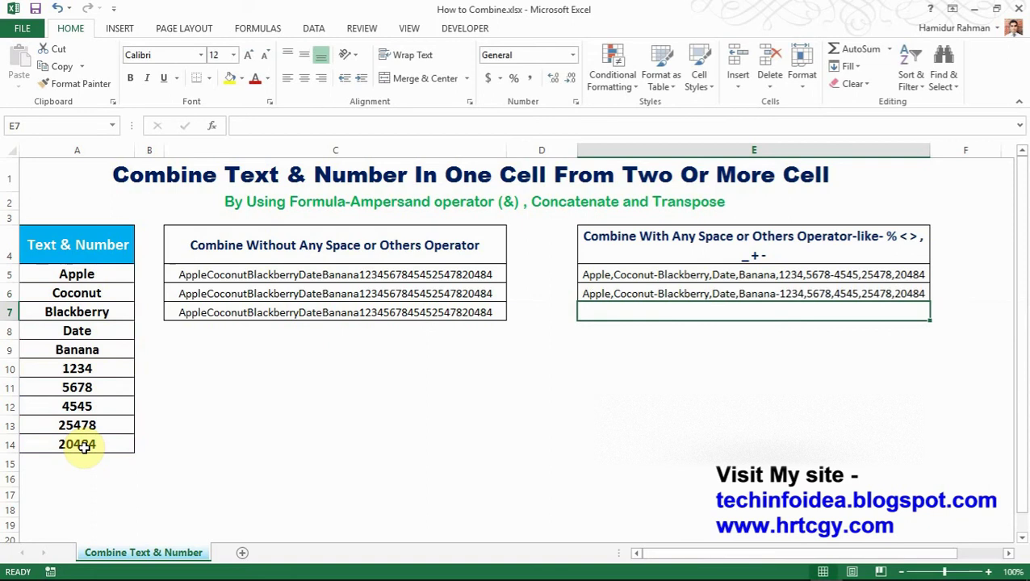
Step: In E7, enter =CONCATENATE(TRANSPOSE(A5:A14&",")) and highlight its TRANSPOSE part
click(888, 292)
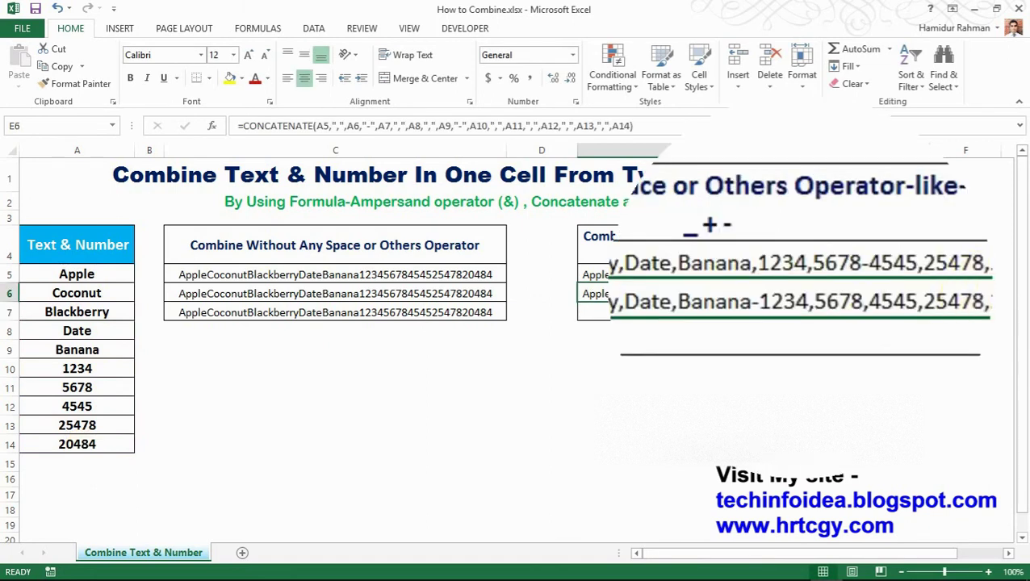
click(846, 314)
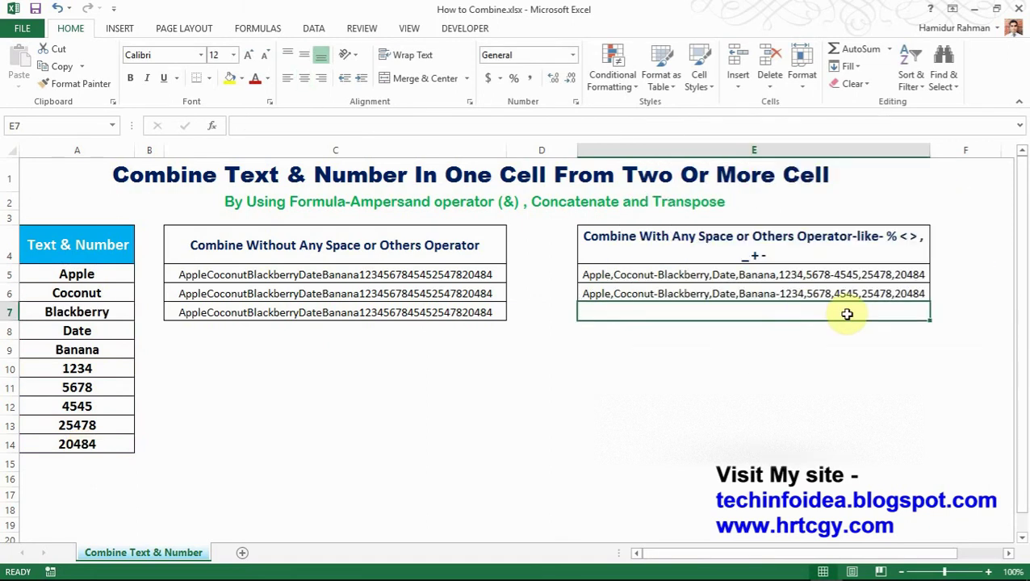
text(=)
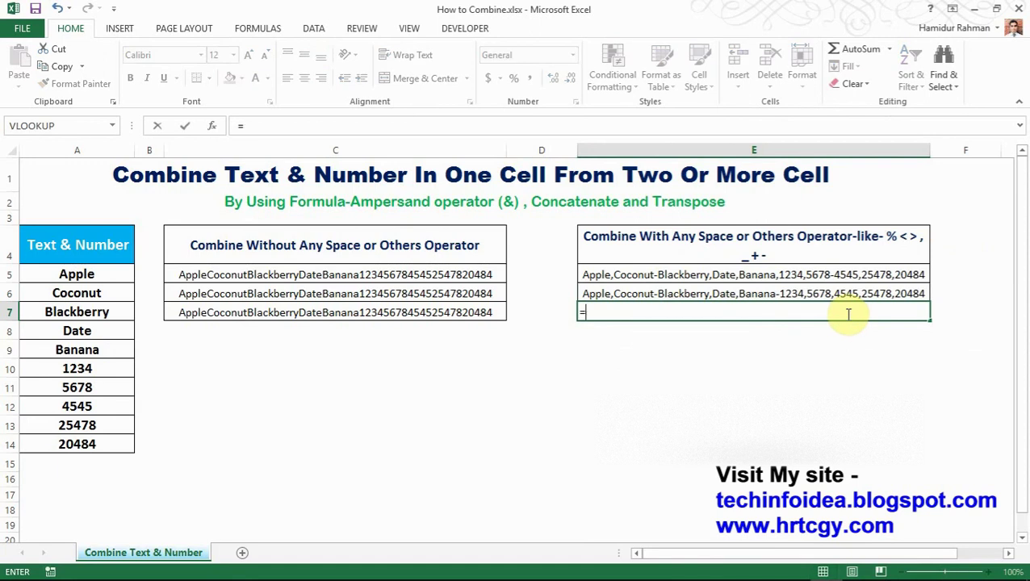
text(con)
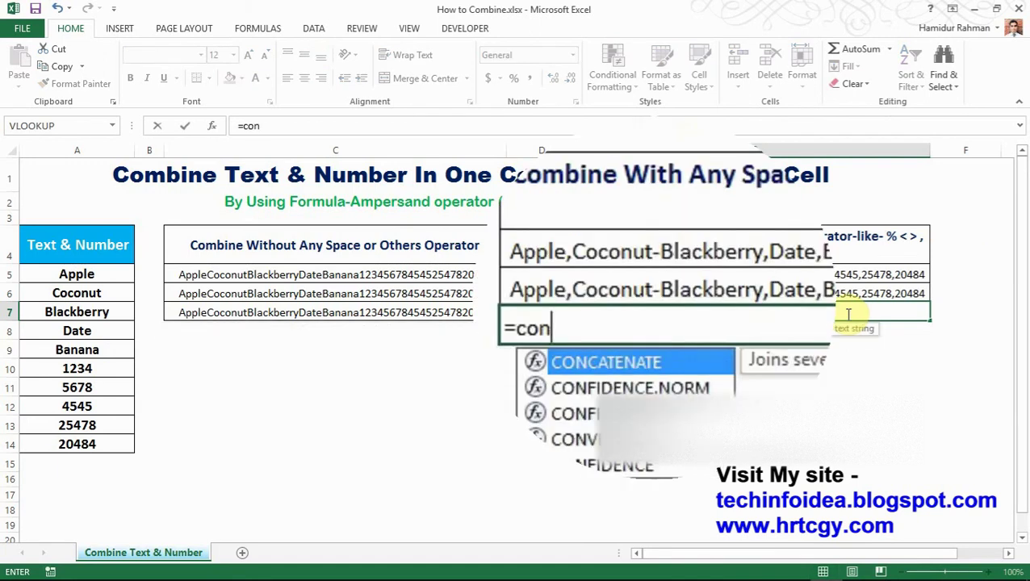
key(Tab)
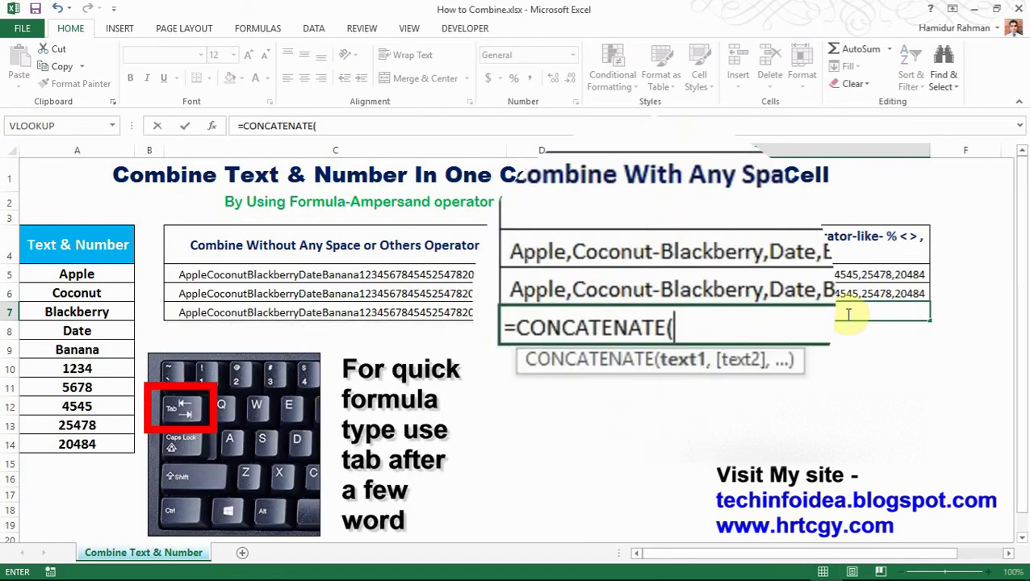
text(tra)
key(Tab)
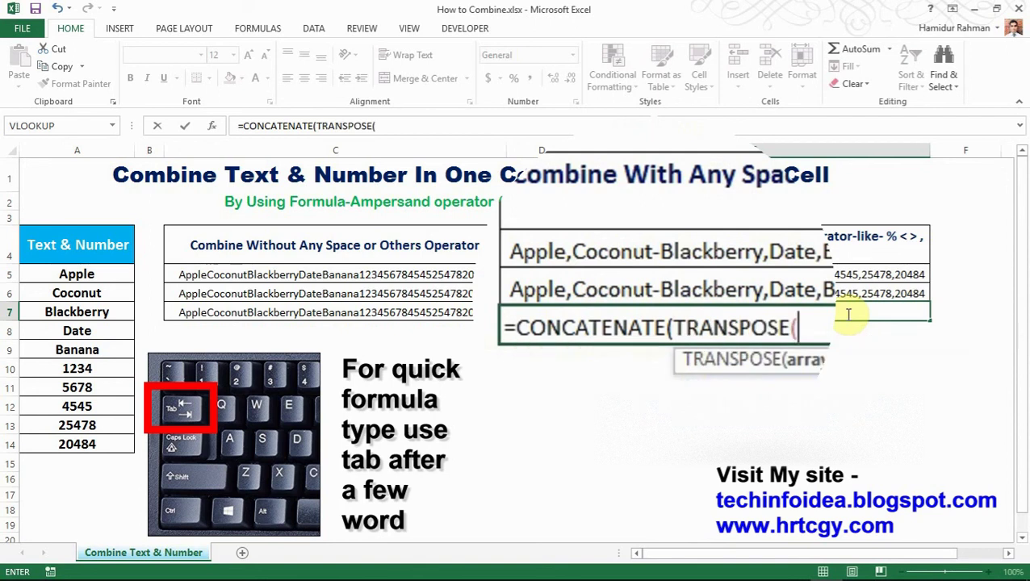
click(96, 275)
drag(95, 276, 86, 438)
text(&")
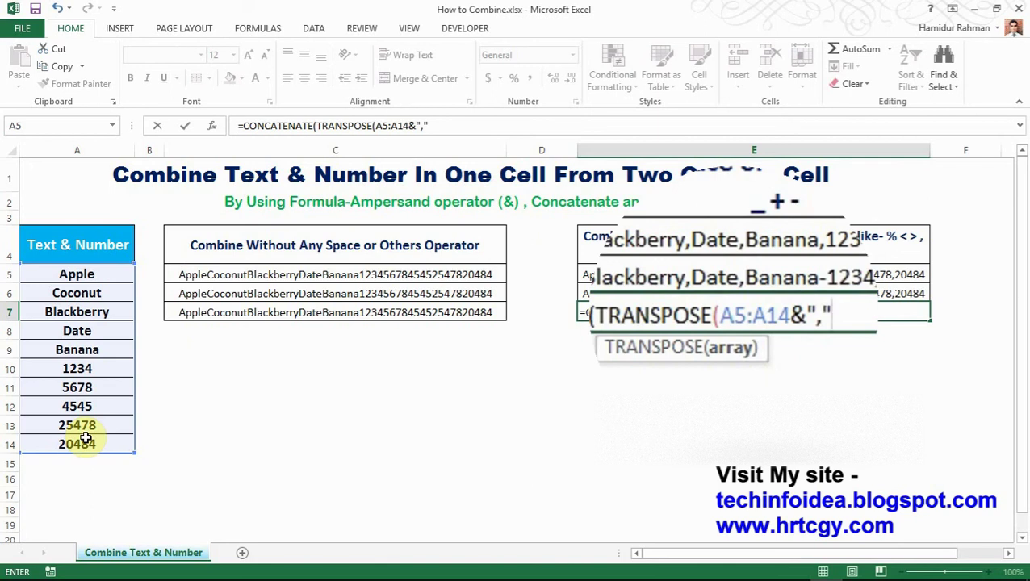
text(,")))
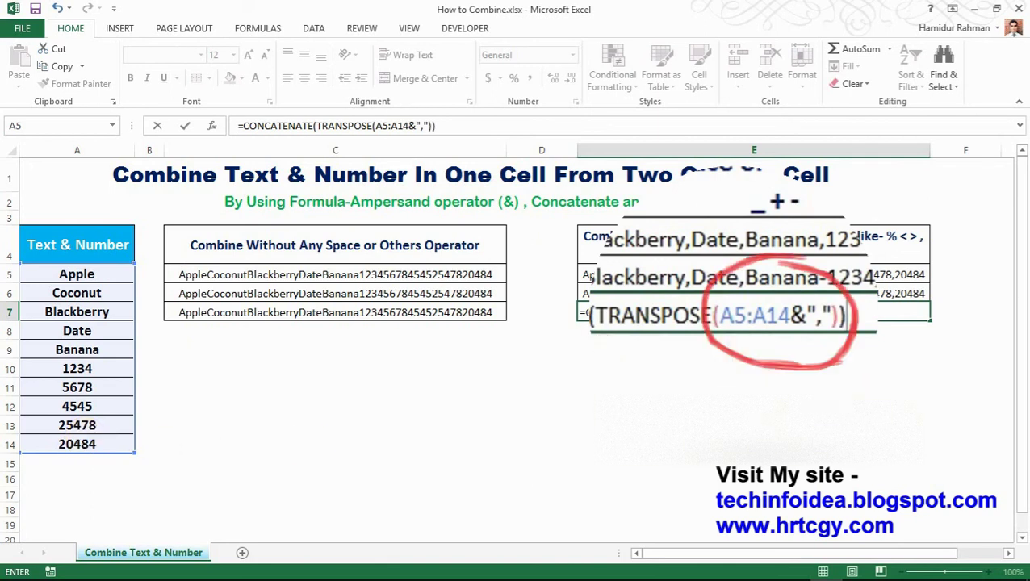
drag(624, 318, 870, 339)
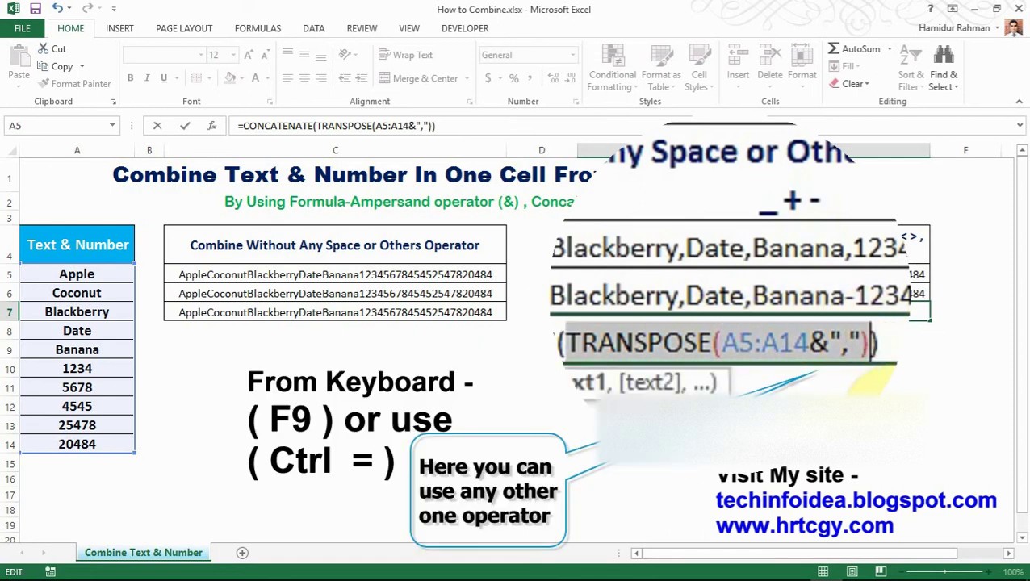
Step: Evaluate the TRANSPOSE part with F9, delete the { and } braces, and commit E7
key(F9)
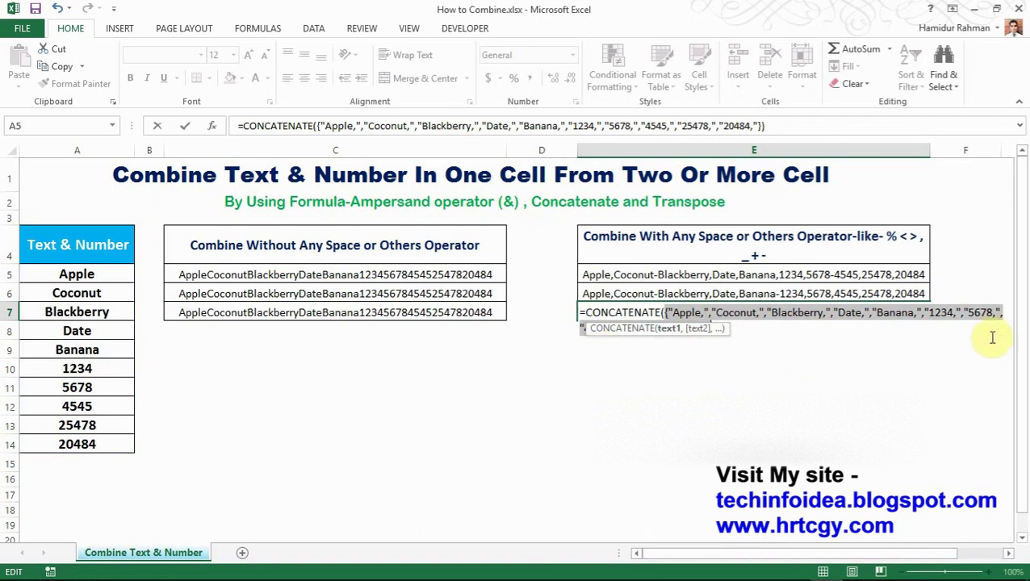
click(625, 314)
key(BackSpace)
click(735, 356)
key(BackSpace)
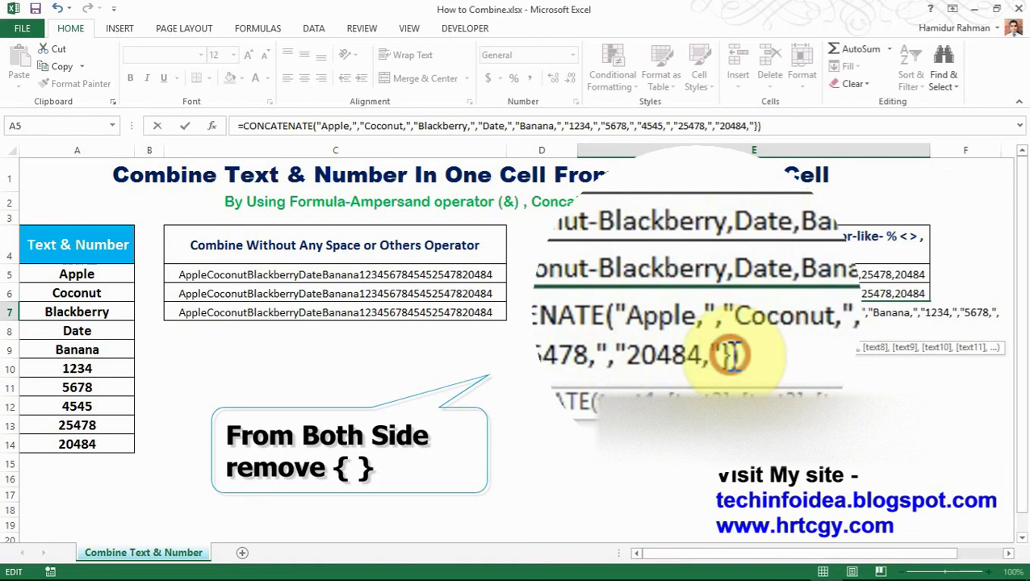
key(BackSpace)
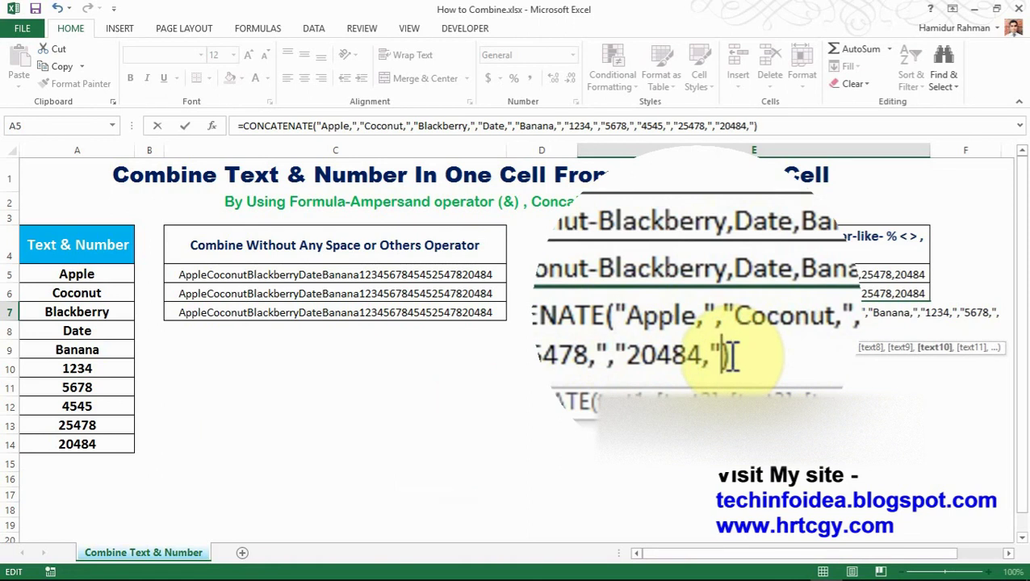
key(Return)
click(763, 312)
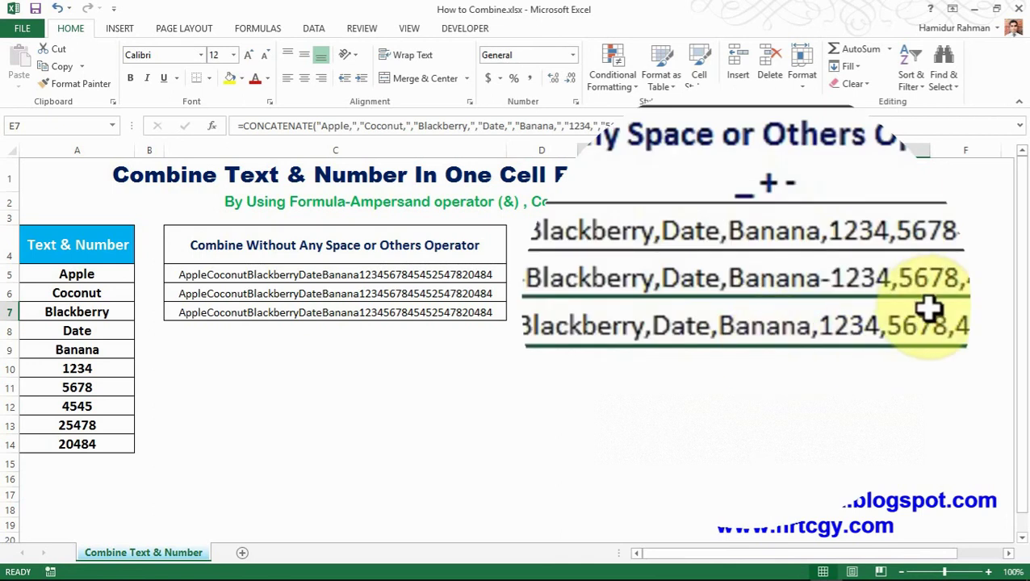
drag(845, 275, 858, 315)
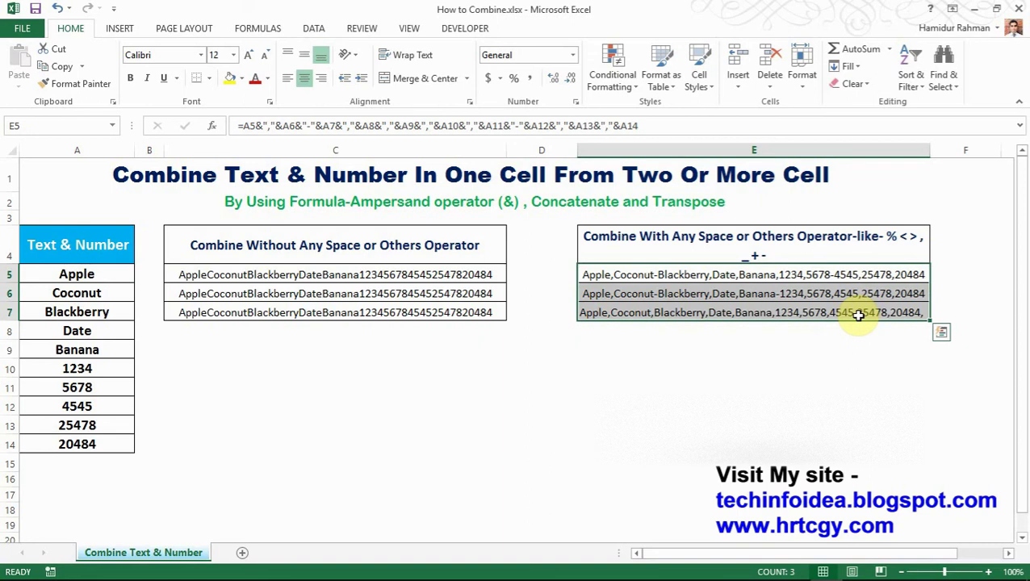
Step: Copy E5:E7, paste it back as values only, and check E6 and E7 hold text
key(ctrl+c)
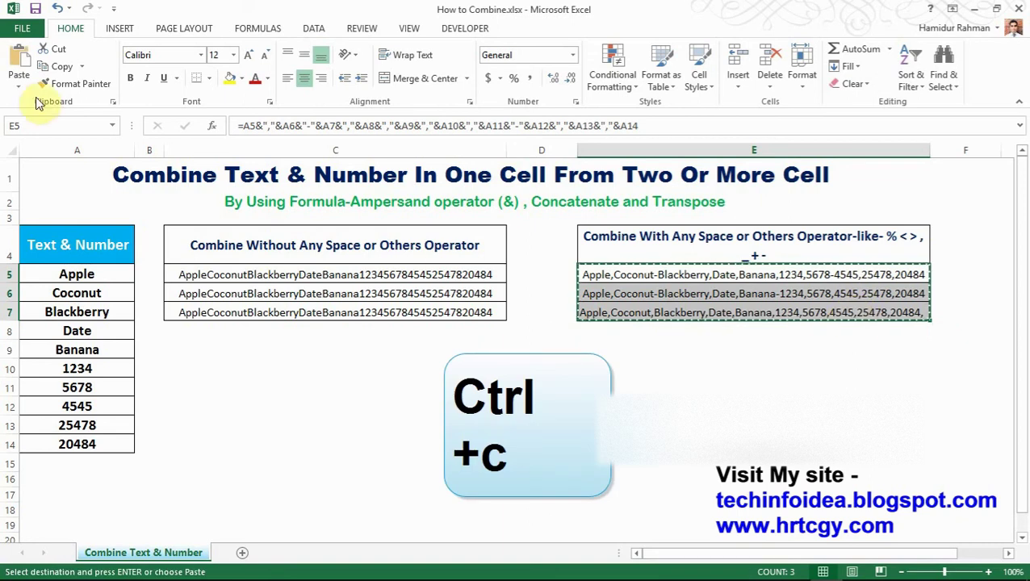
click(23, 81)
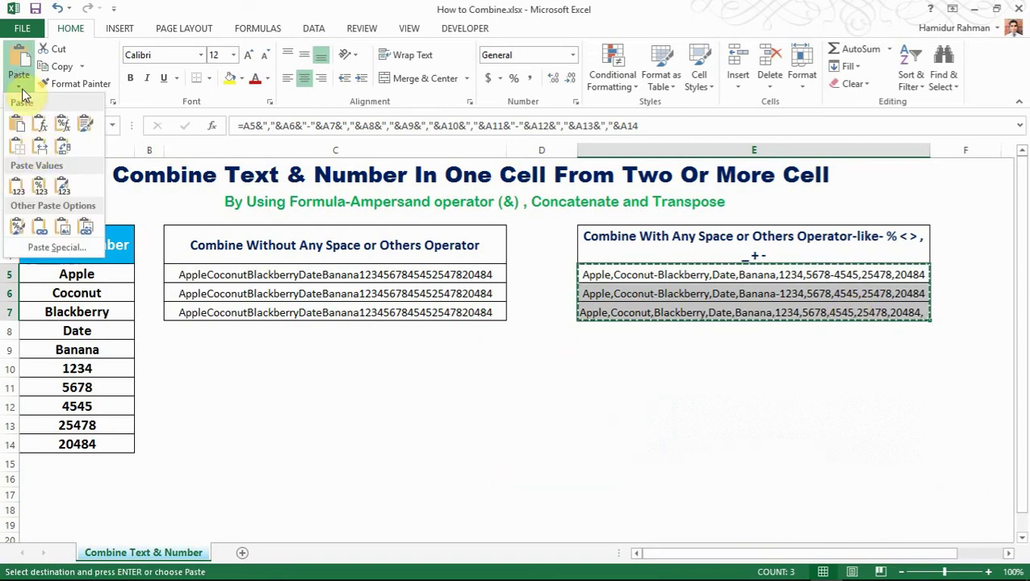
click(38, 253)
click(451, 351)
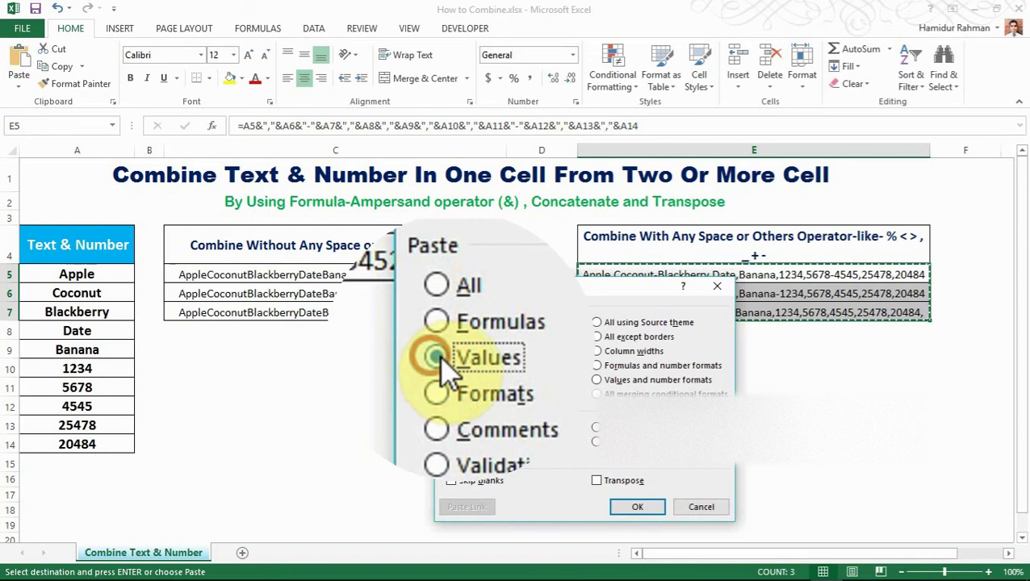
click(633, 506)
click(777, 320)
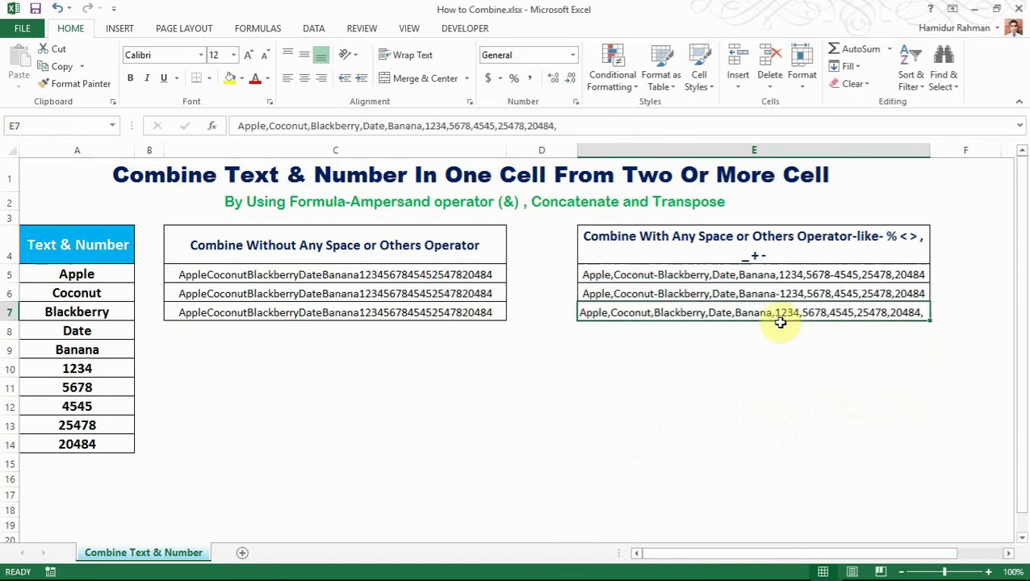
click(779, 323)
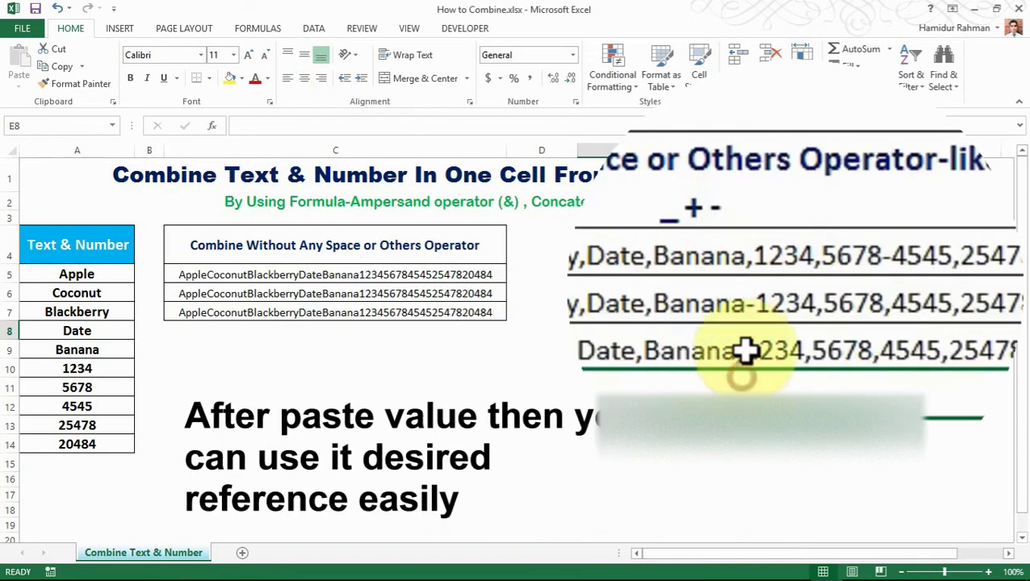
click(777, 313)
click(763, 292)
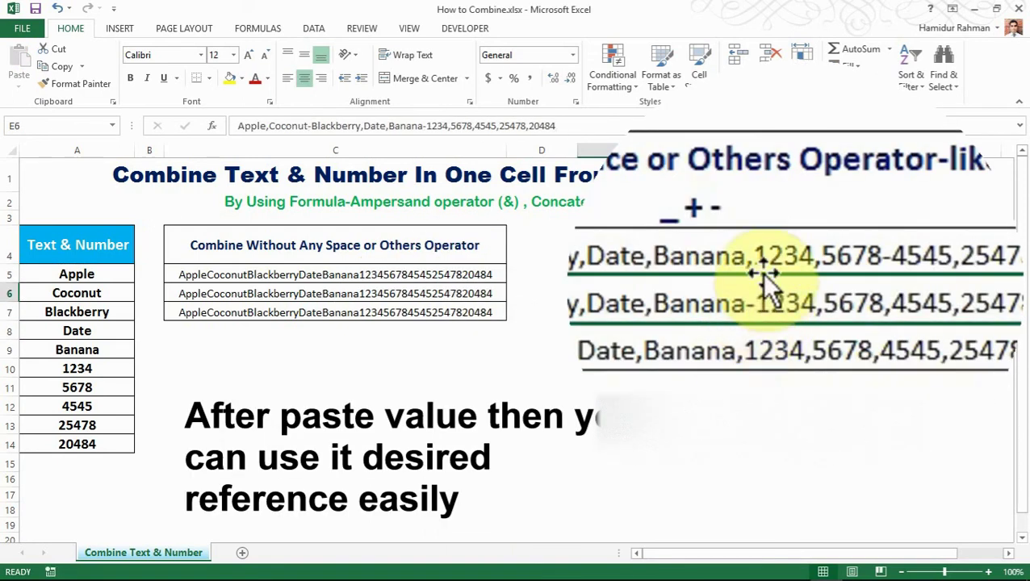
click(500, 406)
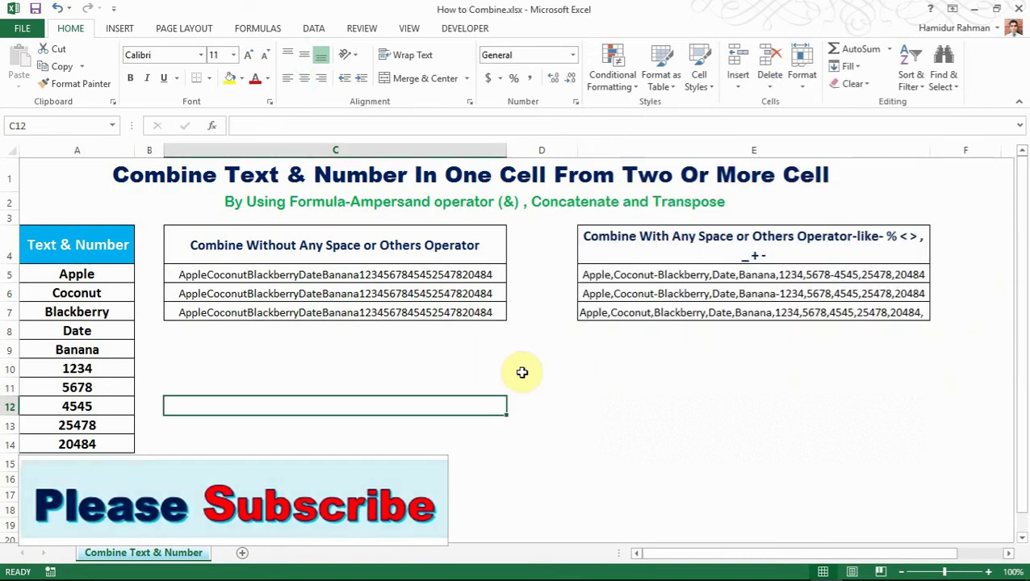